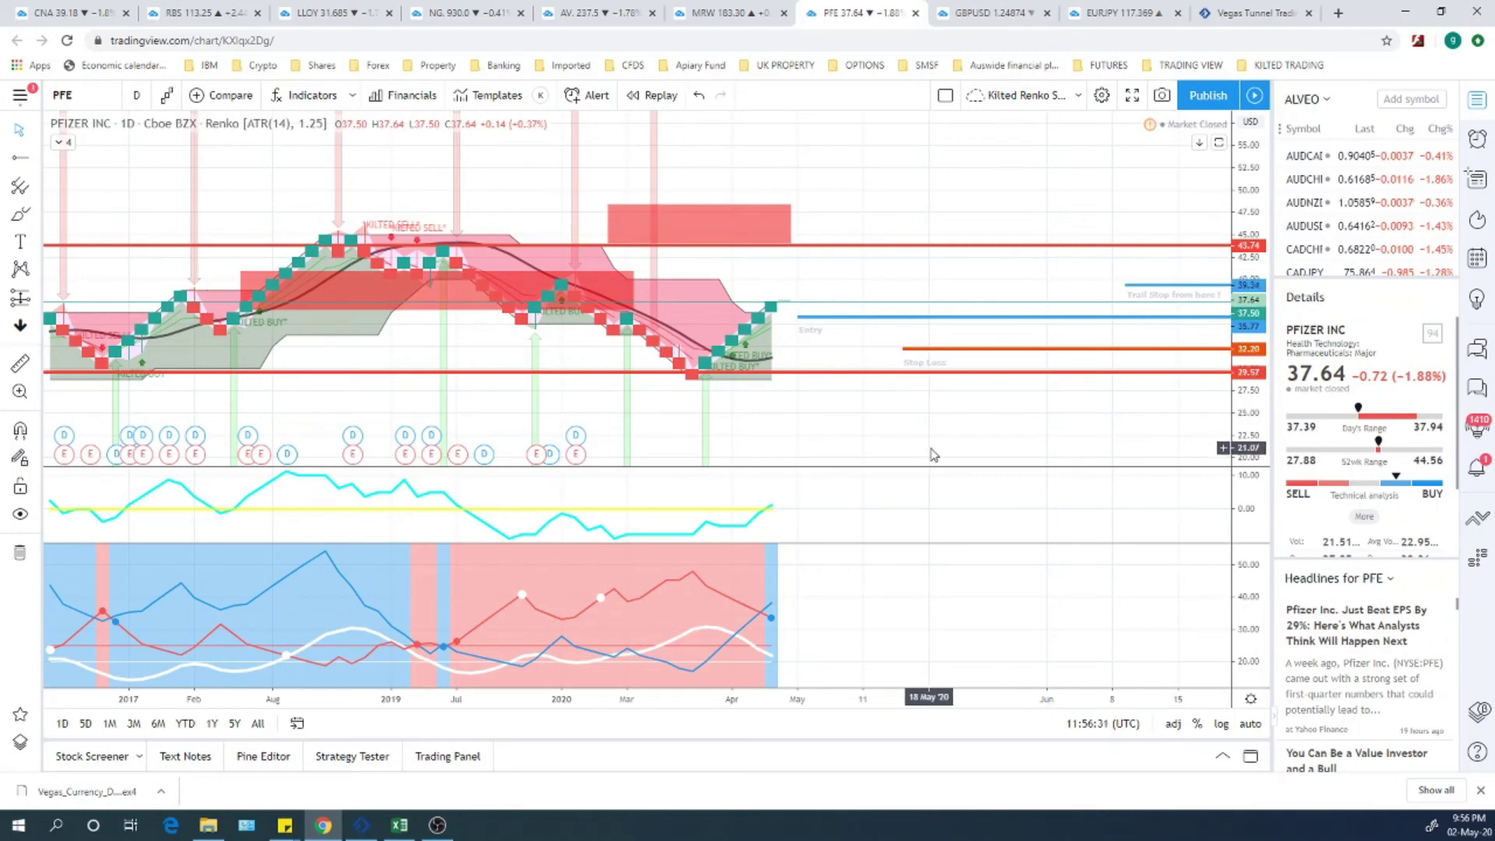
# - Switch to the SHARE TRADING LOG workbook in Excel and review the PFE buying checklist answers from stock trend through comments
pyautogui.scroll(-5, 934, 455)
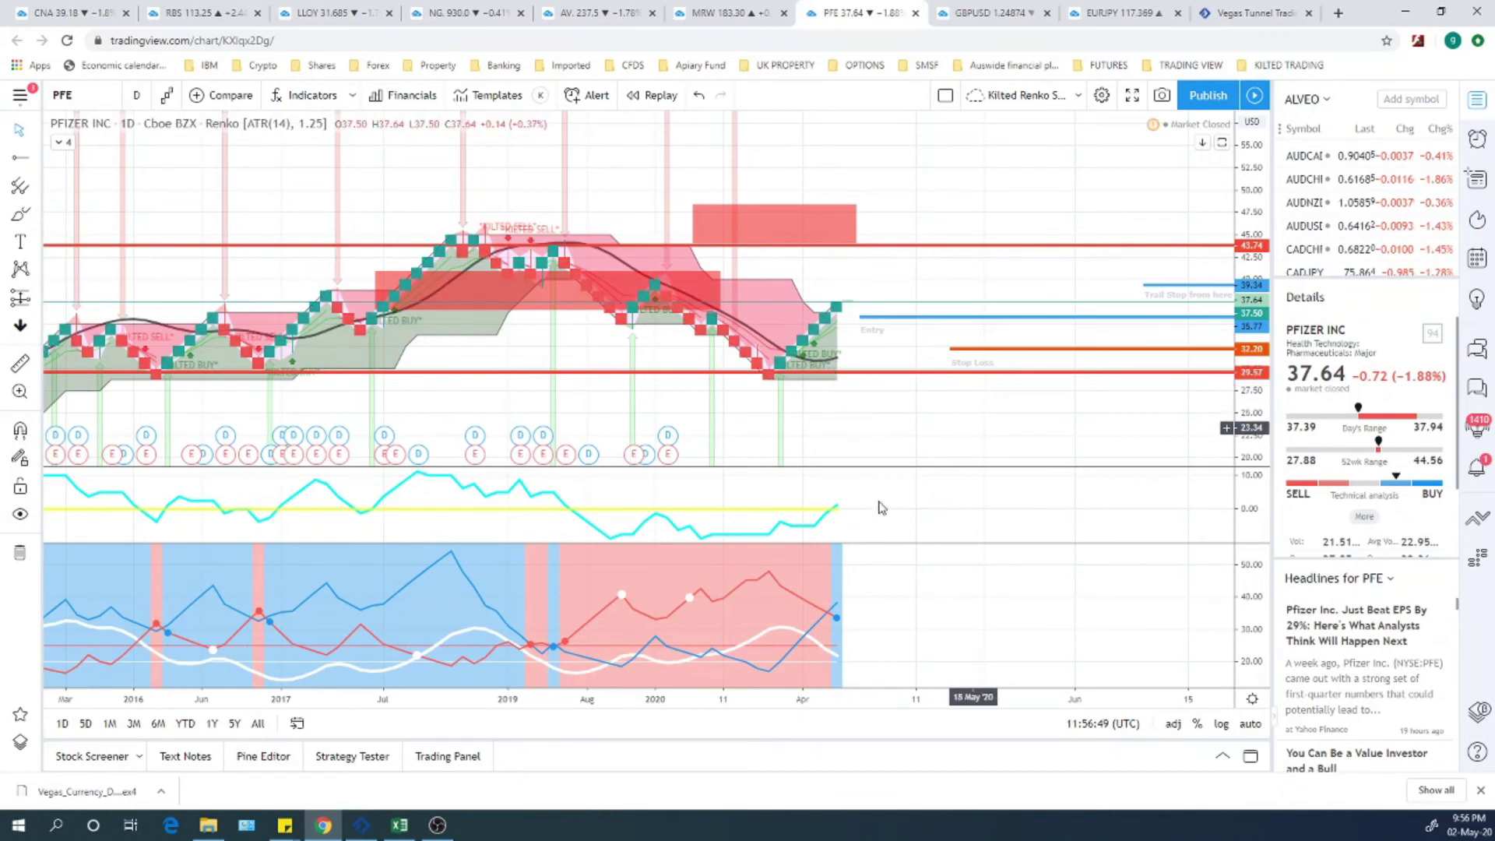
pyautogui.click(399, 826)
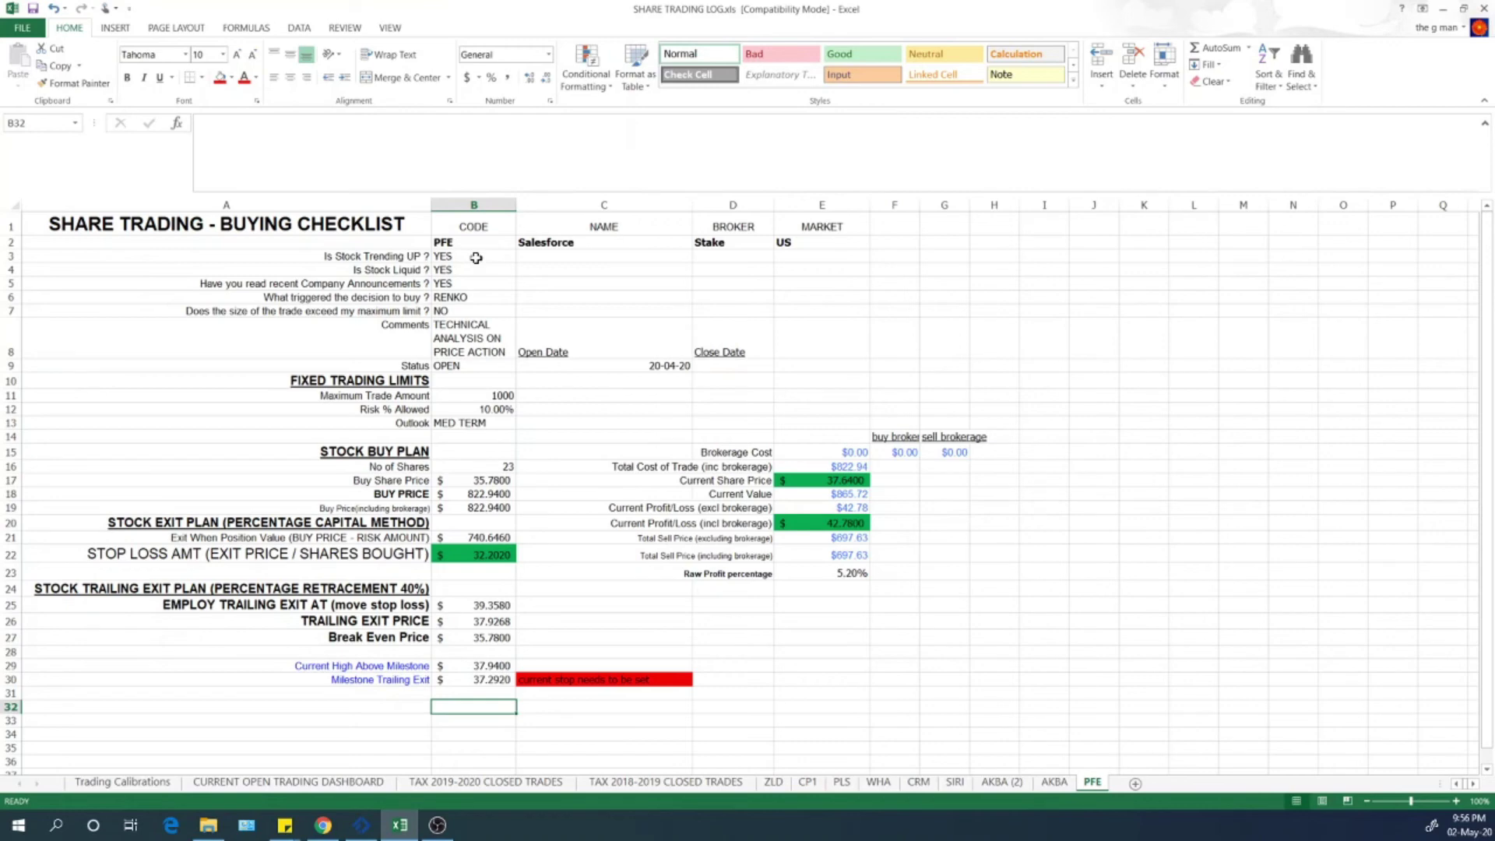
pyautogui.moveTo(475, 256)
pyautogui.mouseDown()
pyautogui.moveTo(478, 305)
pyautogui.moveTo(506, 258)
pyautogui.moveTo(490, 257)
pyautogui.mouseUp()
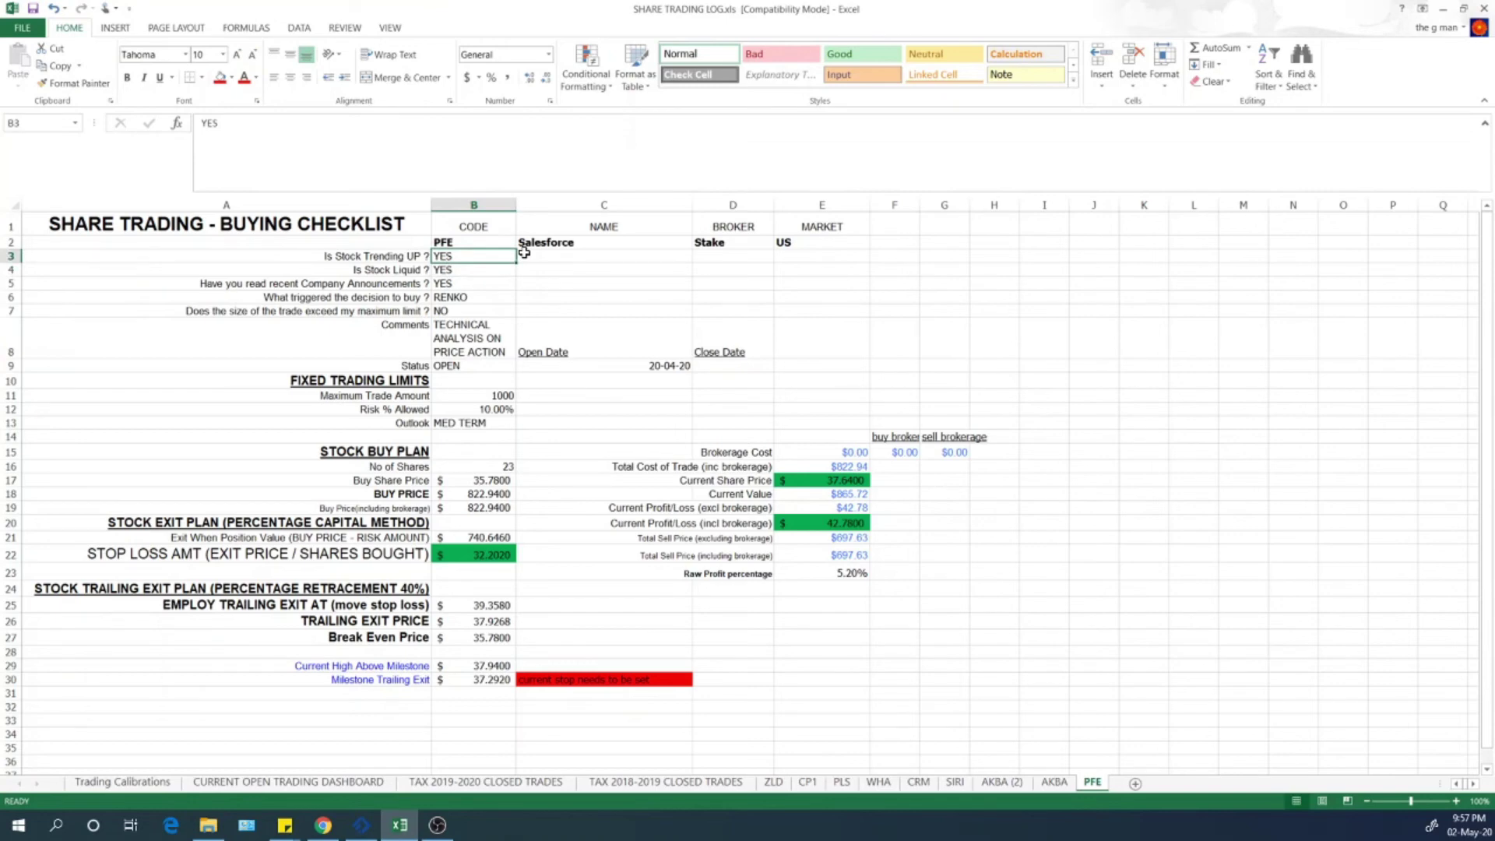
pyautogui.press('Down')
pyautogui.press('Up')
pyautogui.press('Down')
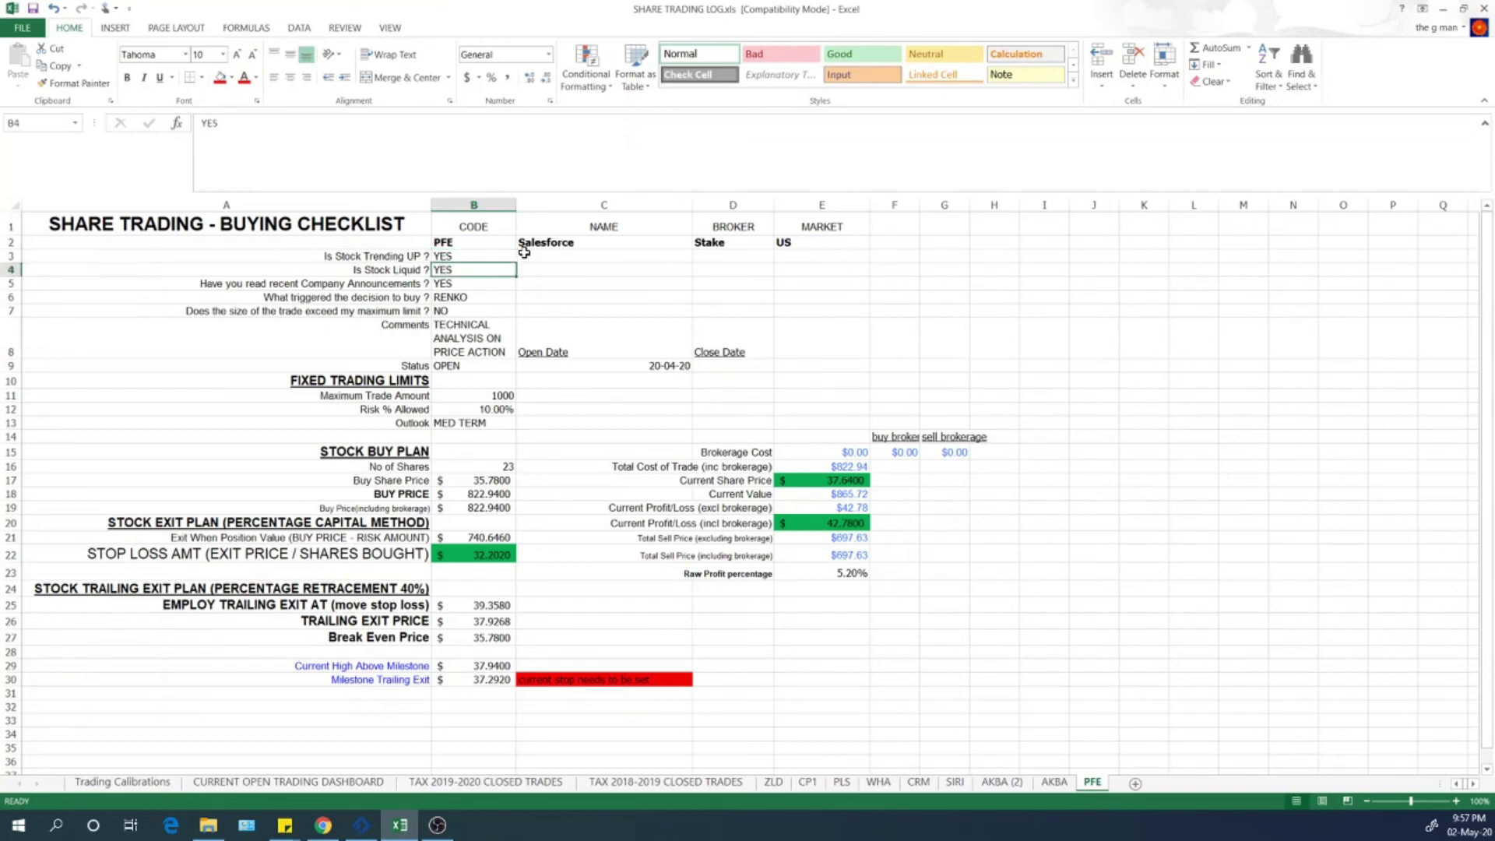
pyautogui.press('Down')
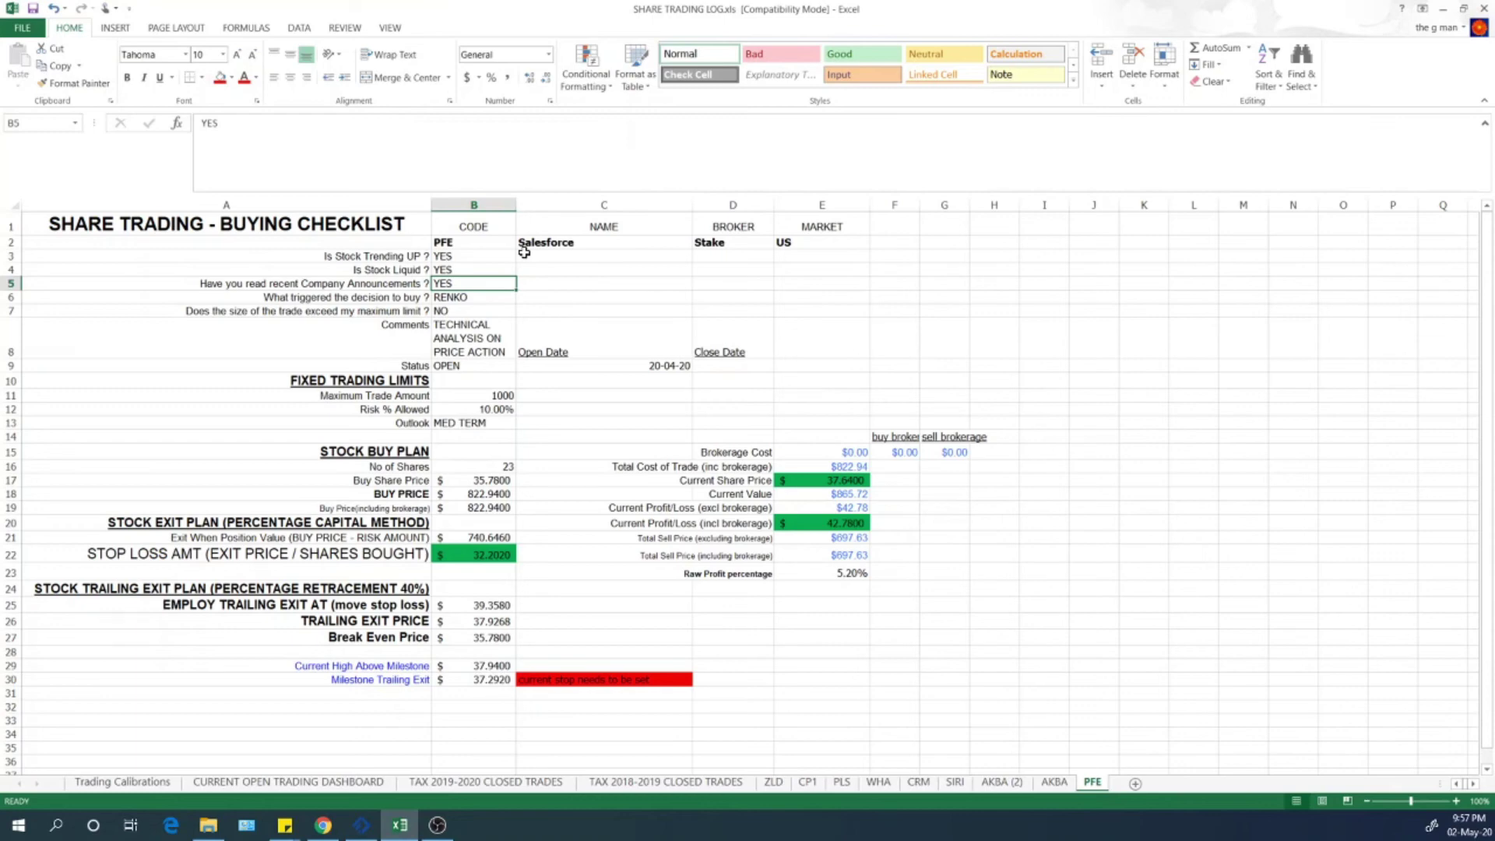
pyautogui.press('Down')
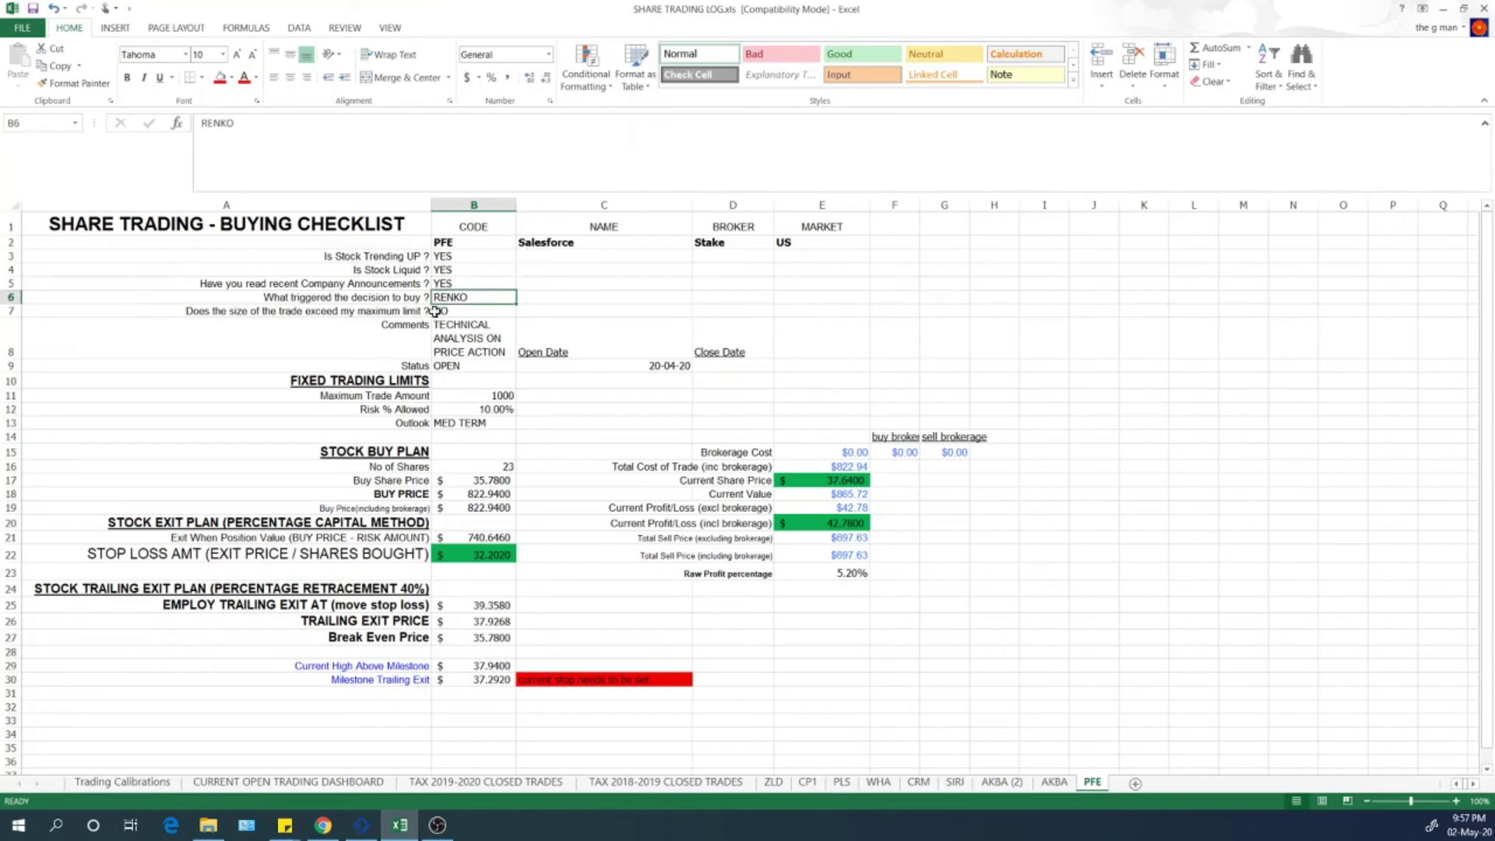
pyautogui.click(462, 309)
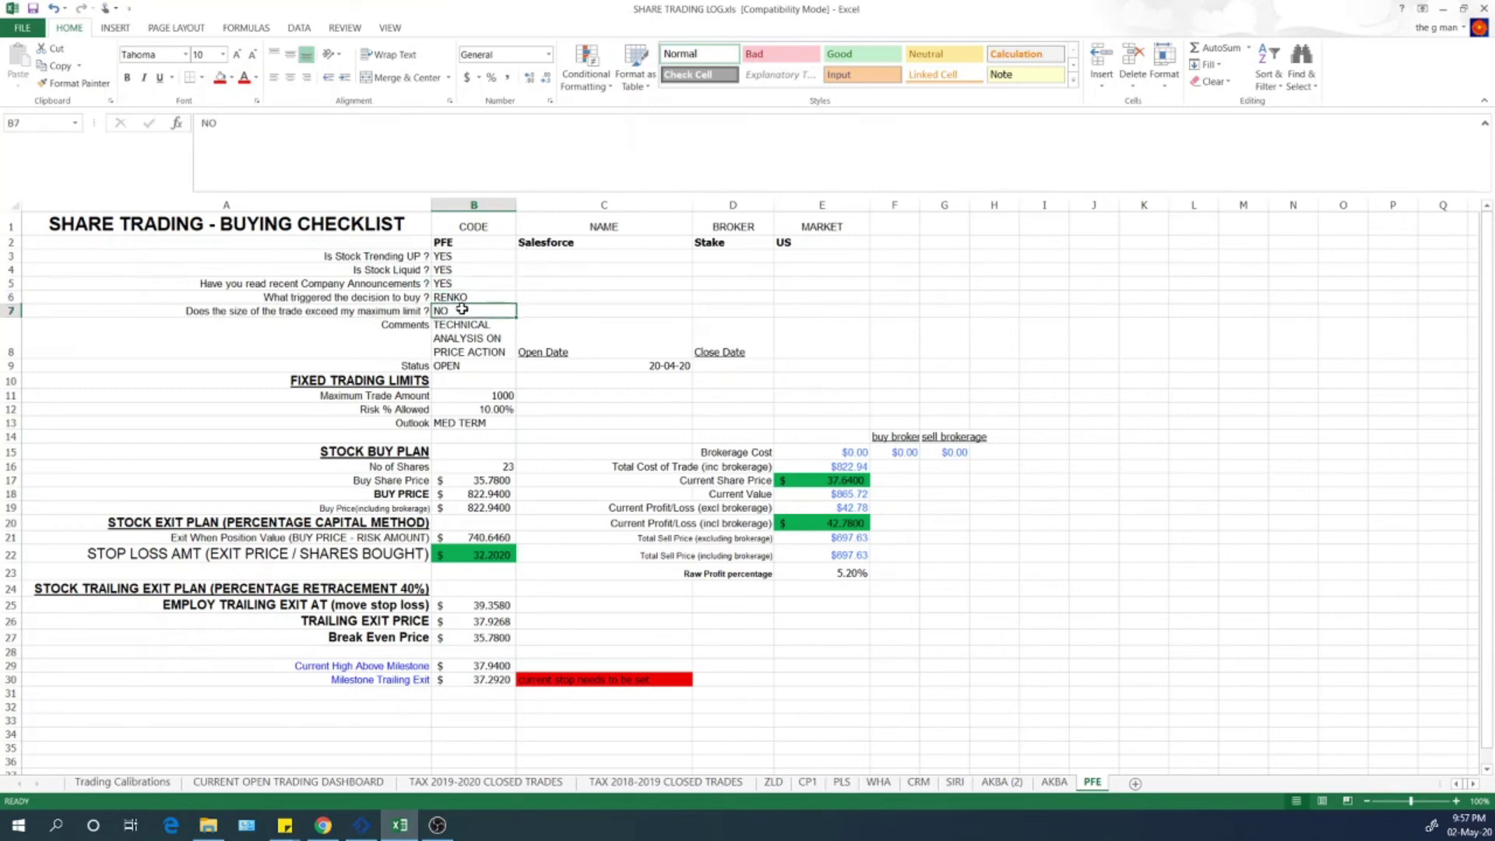
pyautogui.press('Down')
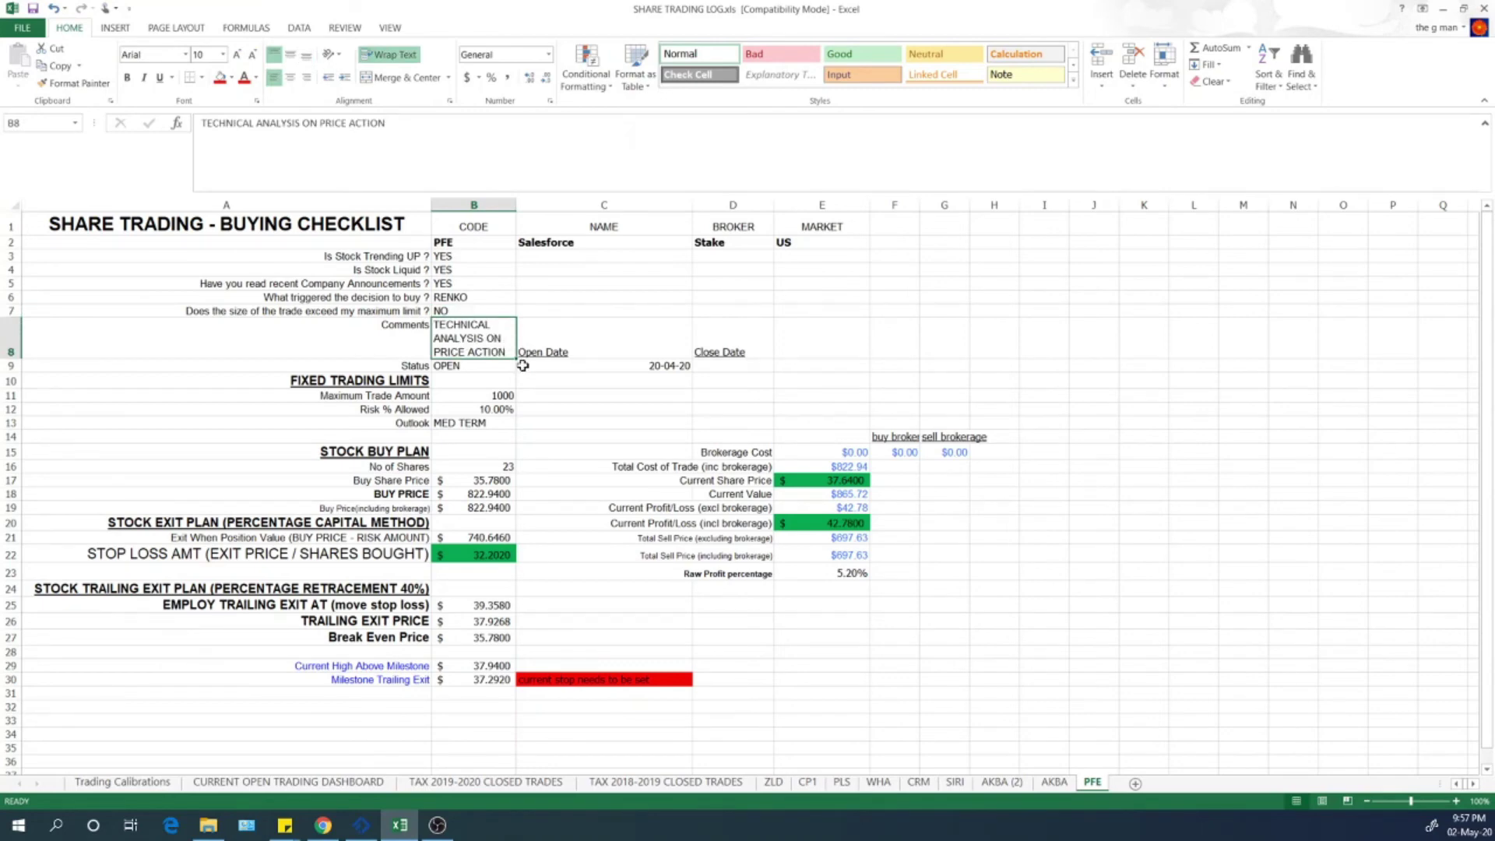
# - Recheck the checklist answers from company announcements down, then examine the trade's status and open date
pyautogui.press('Down')
pyautogui.press('Up')
pyautogui.press('Up')
pyautogui.press('Up')
pyautogui.press('Up')
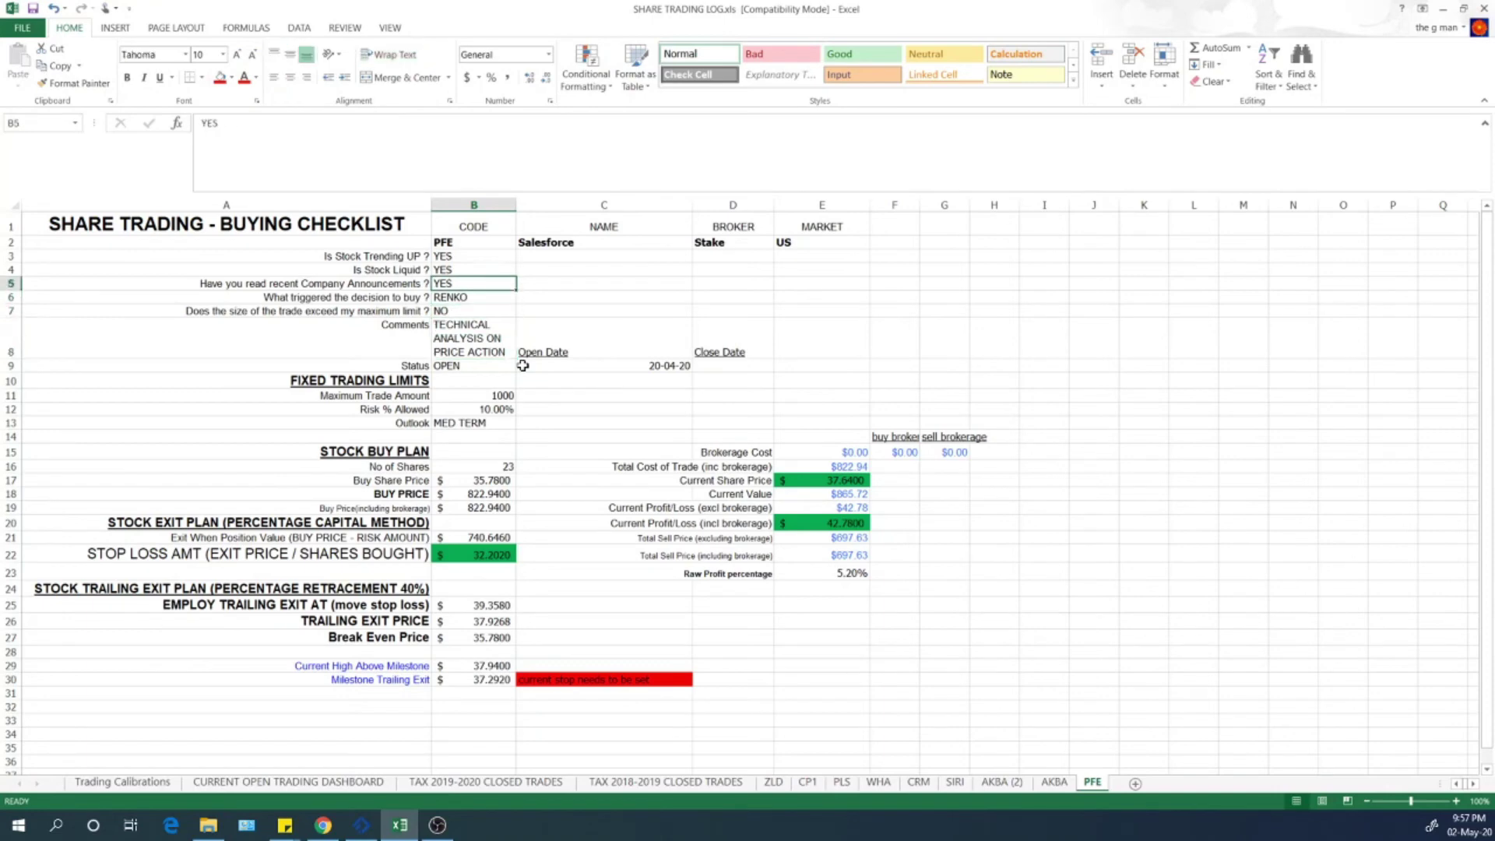
pyautogui.press('Down')
pyautogui.press('Down')
pyautogui.press('Down')
pyautogui.press('Down')
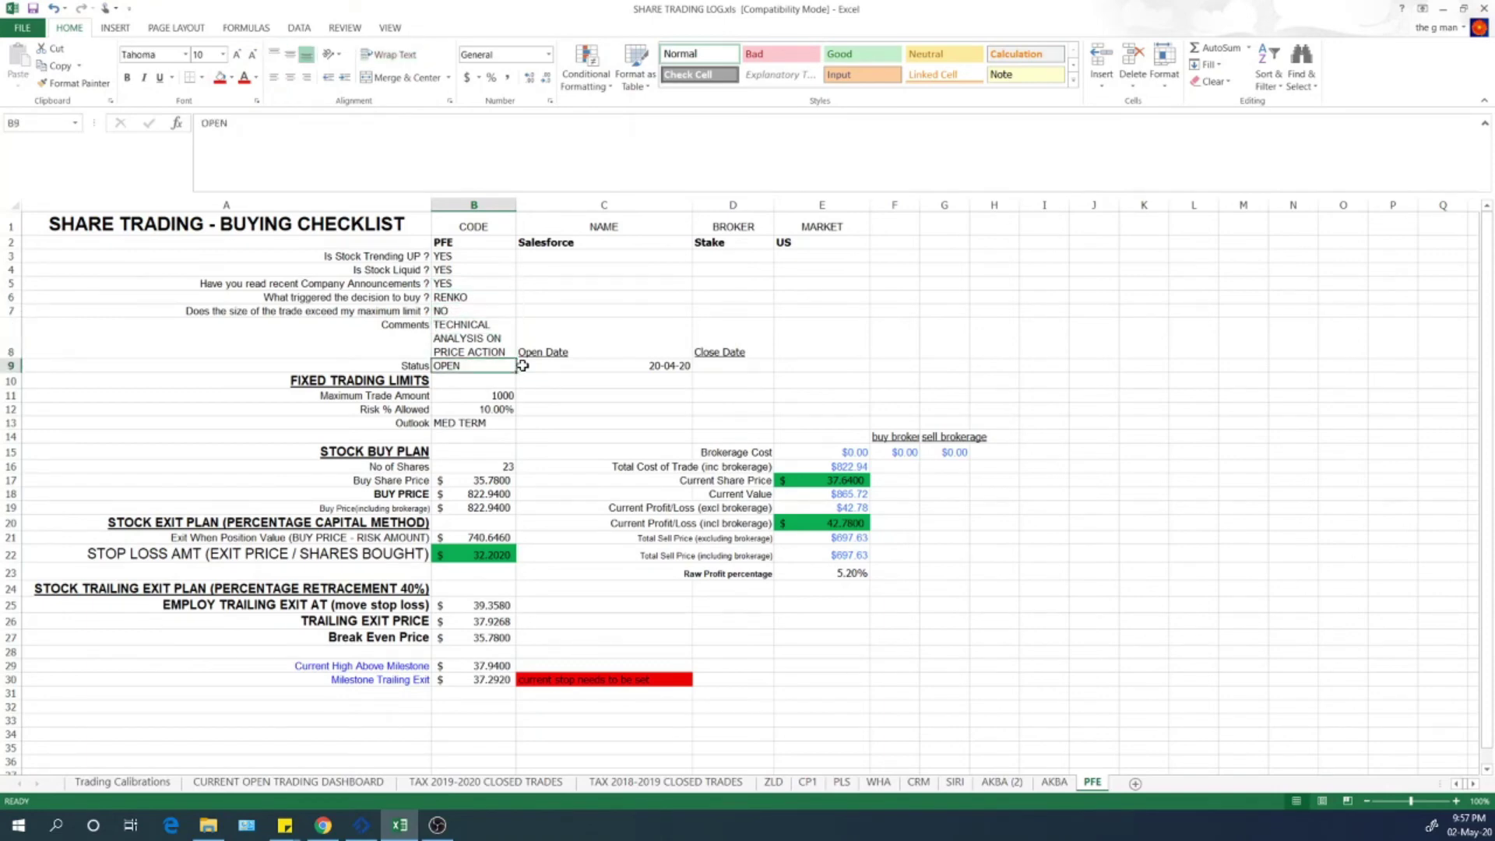
pyautogui.press('Right')
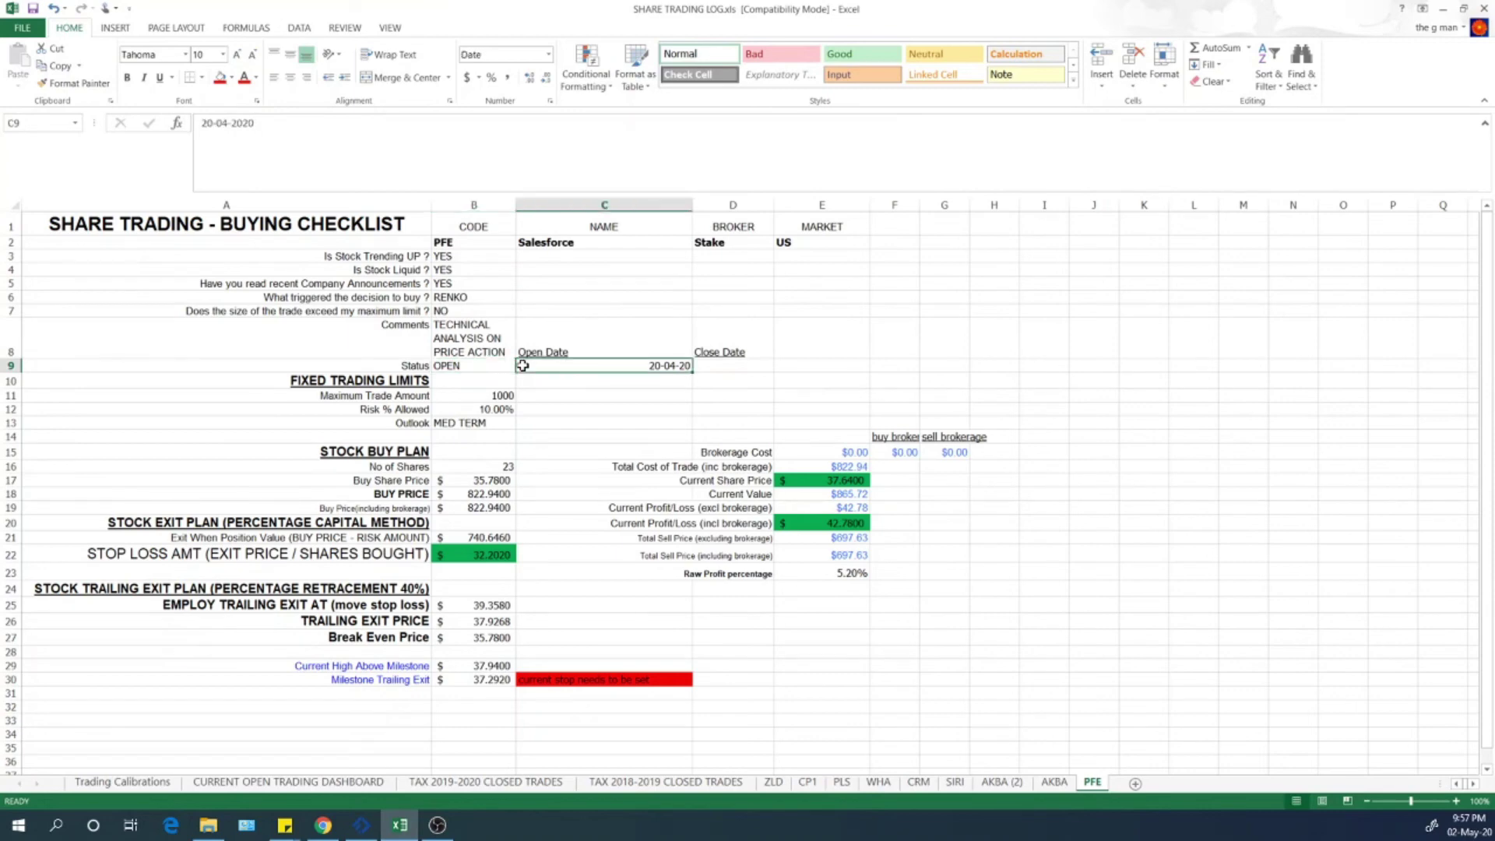
pyautogui.press('Left')
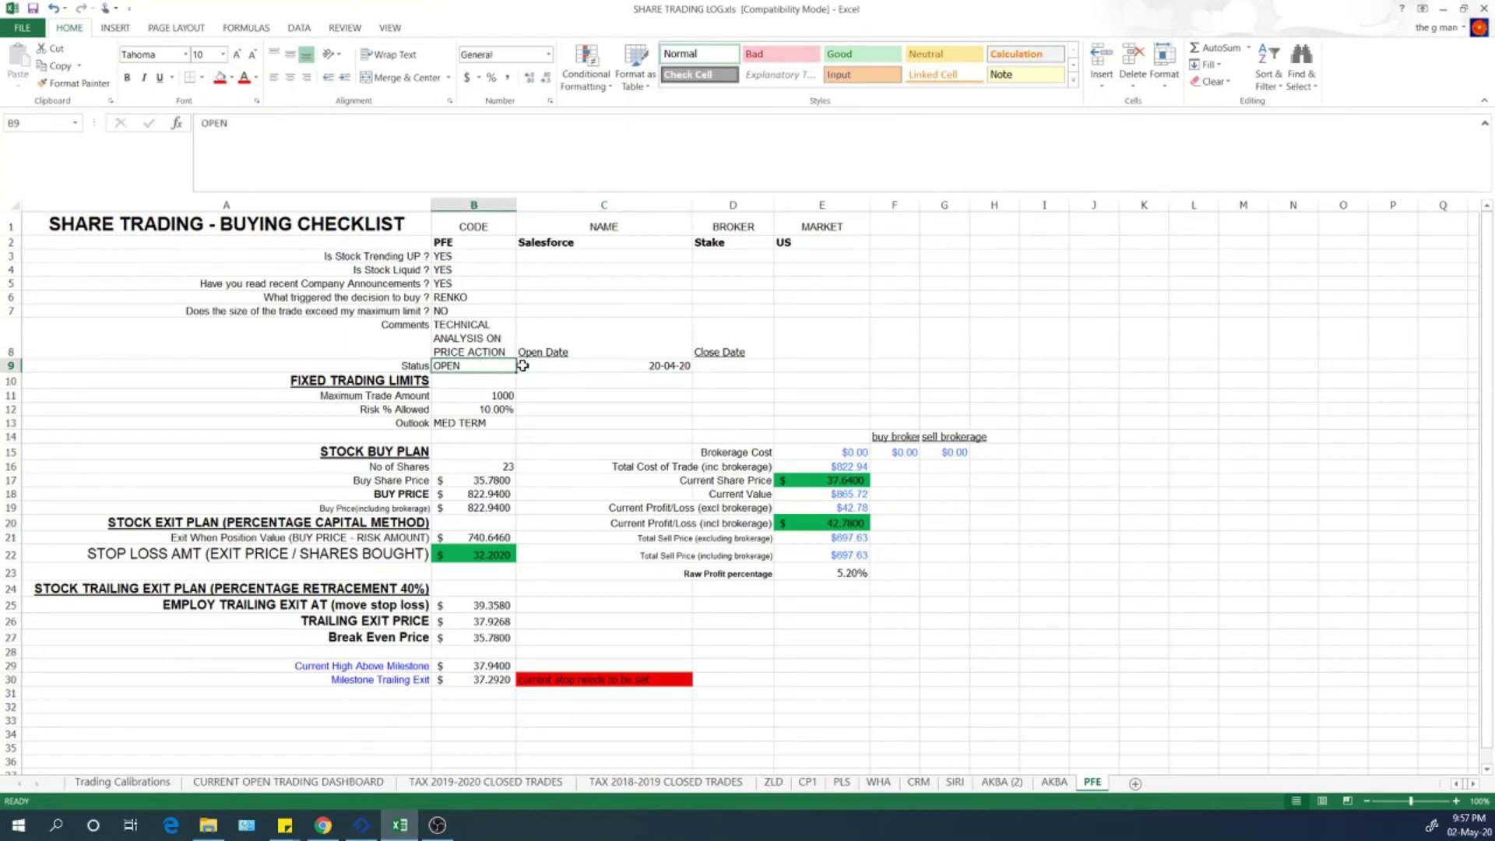
# - Examine the fixed trading limits on the PFE sheet, covering the maximum trade amount and the risk percentage allowed
pyautogui.press('Down')
pyautogui.press('Down')
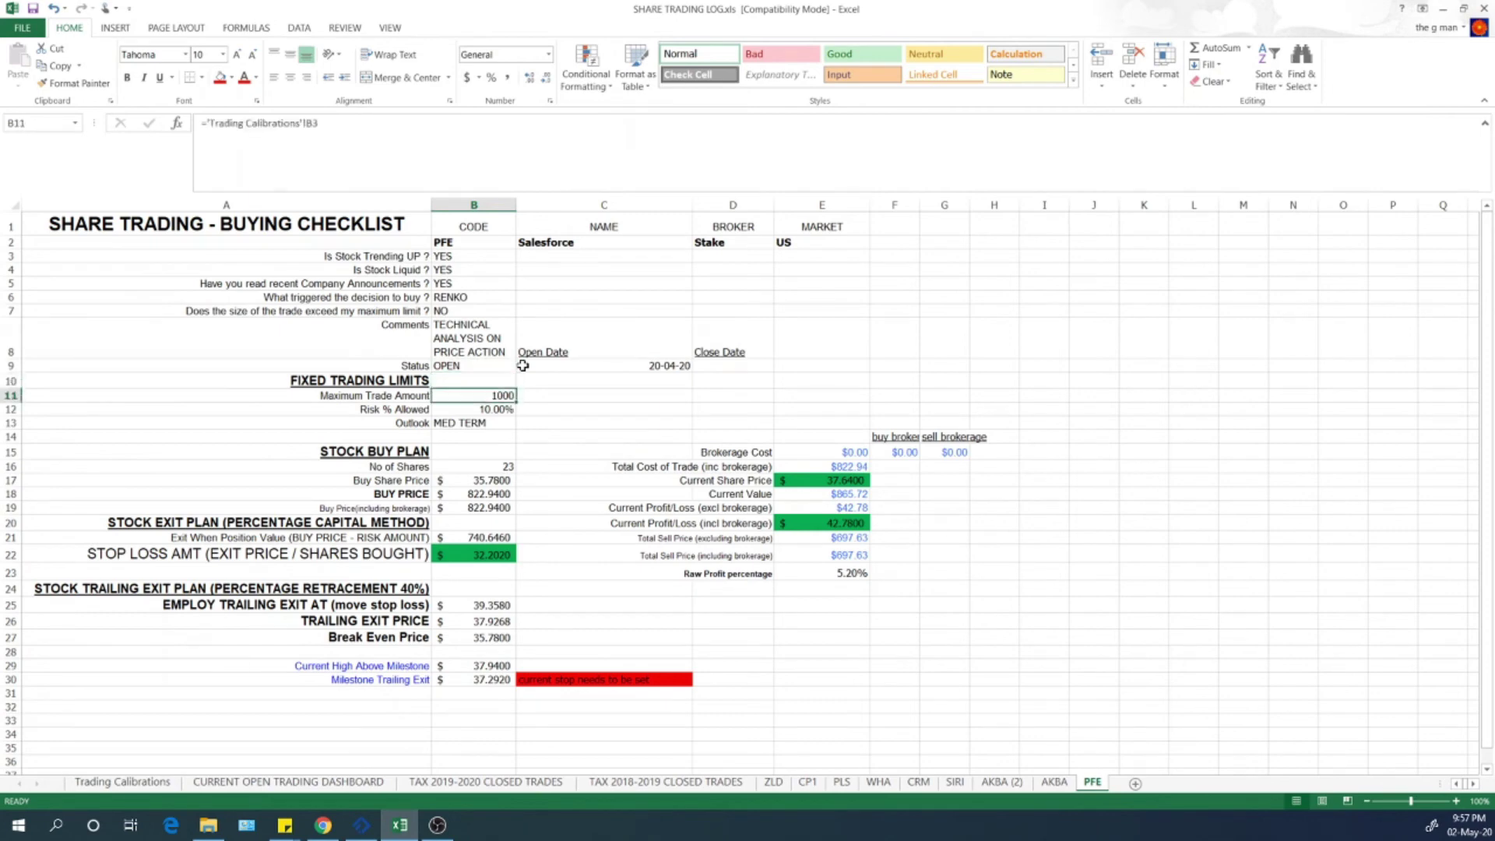
pyautogui.press('Down')
pyautogui.press('Down')
pyautogui.press('Up')
pyautogui.press('Up')
pyautogui.press('Up')
pyautogui.press('Down')
pyautogui.press('Down')
pyautogui.press('Up')
pyautogui.press('Up')
pyautogui.press('Down')
pyautogui.press('Up')
pyautogui.press('Down')
pyautogui.press('Down')
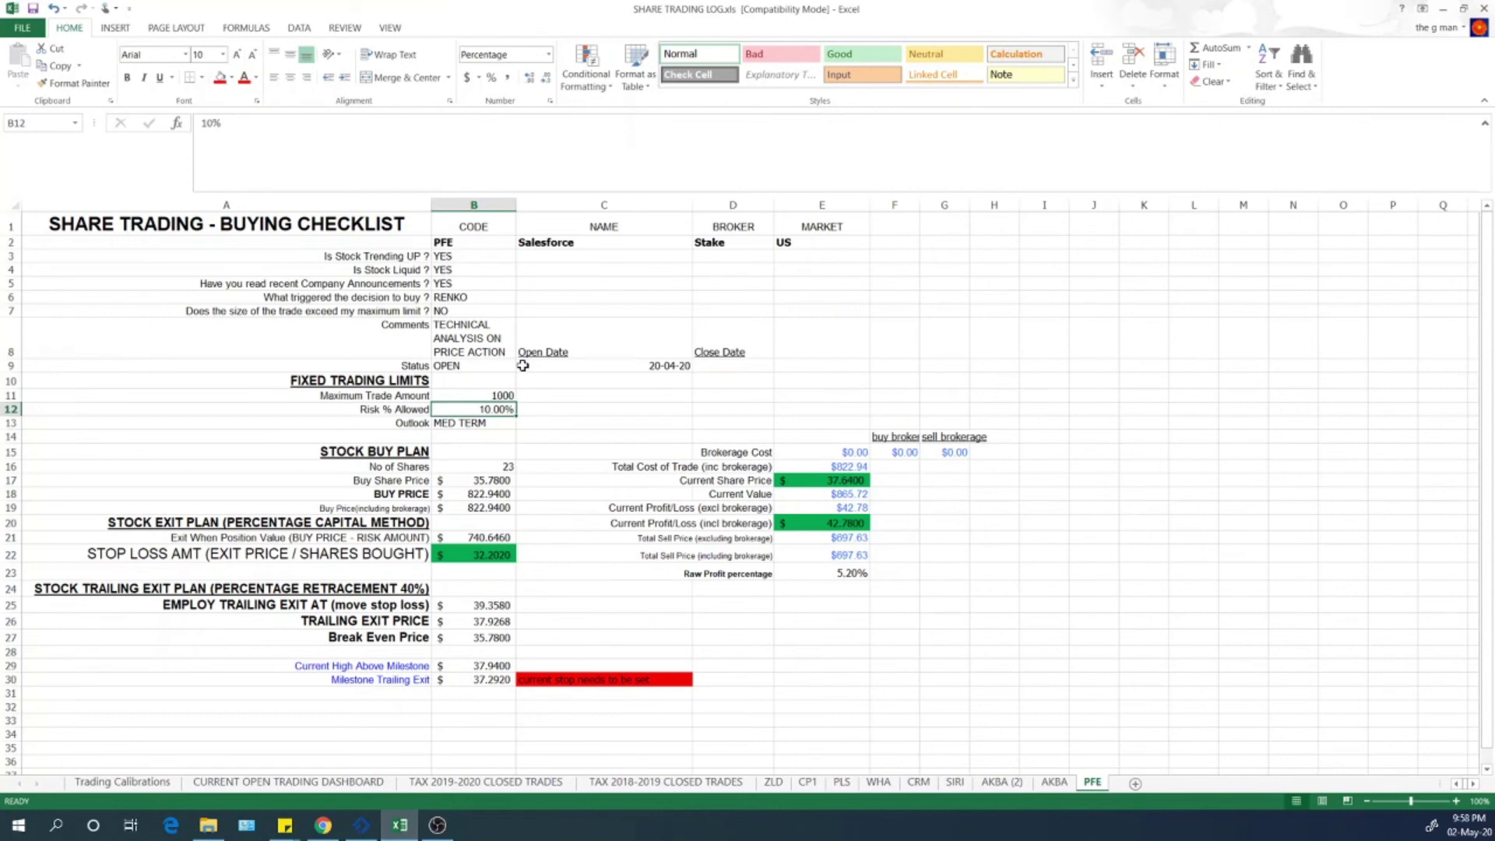
# - Examine the number of shares and the buy share price in the PFE stock buy plan
pyautogui.press('Down')
pyautogui.press('Down')
pyautogui.press('Down')
pyautogui.press('Down')
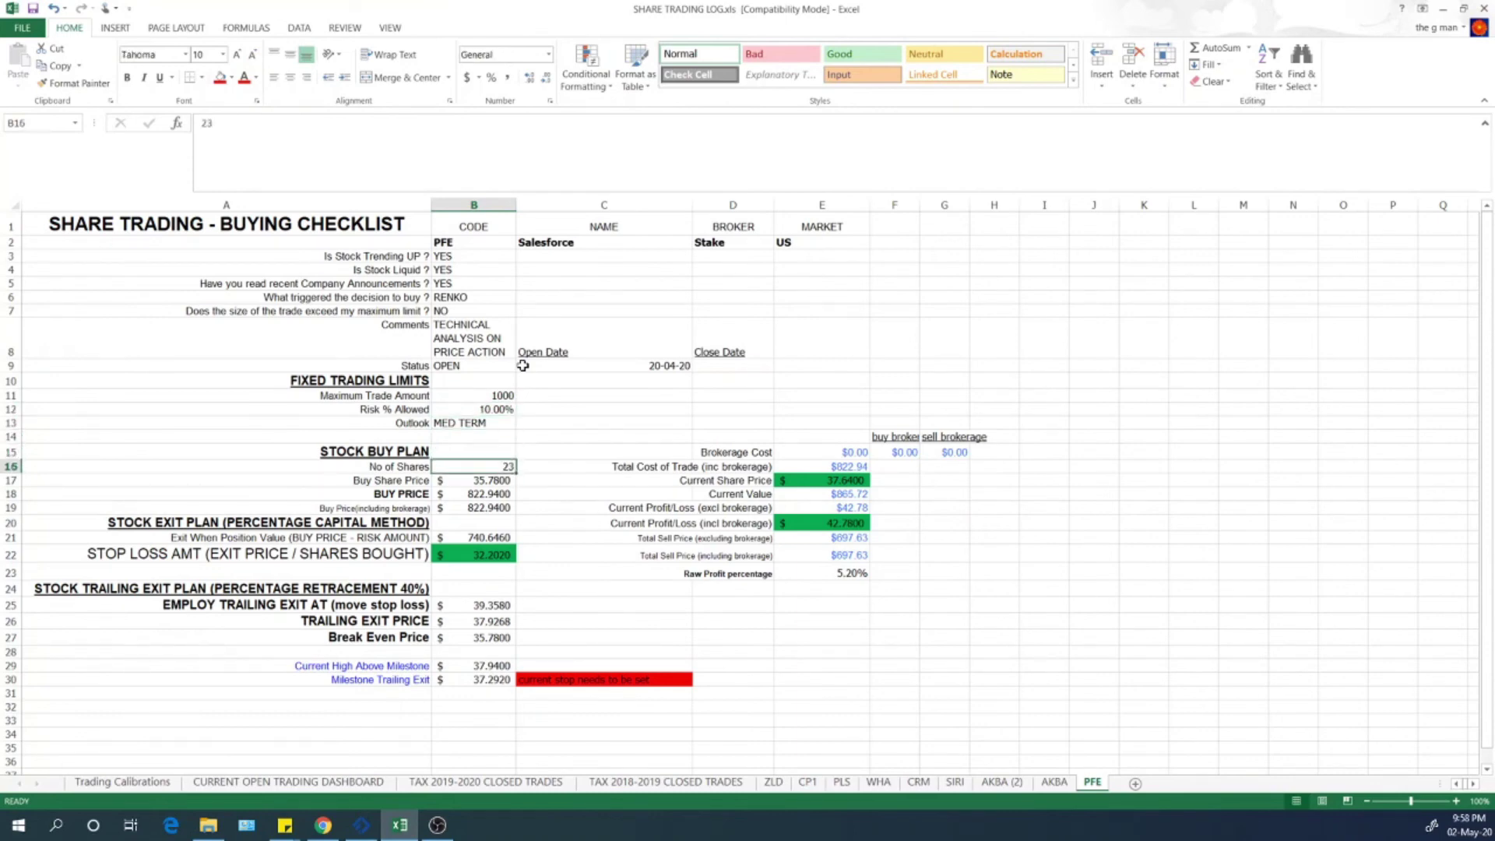
pyautogui.press('Down')
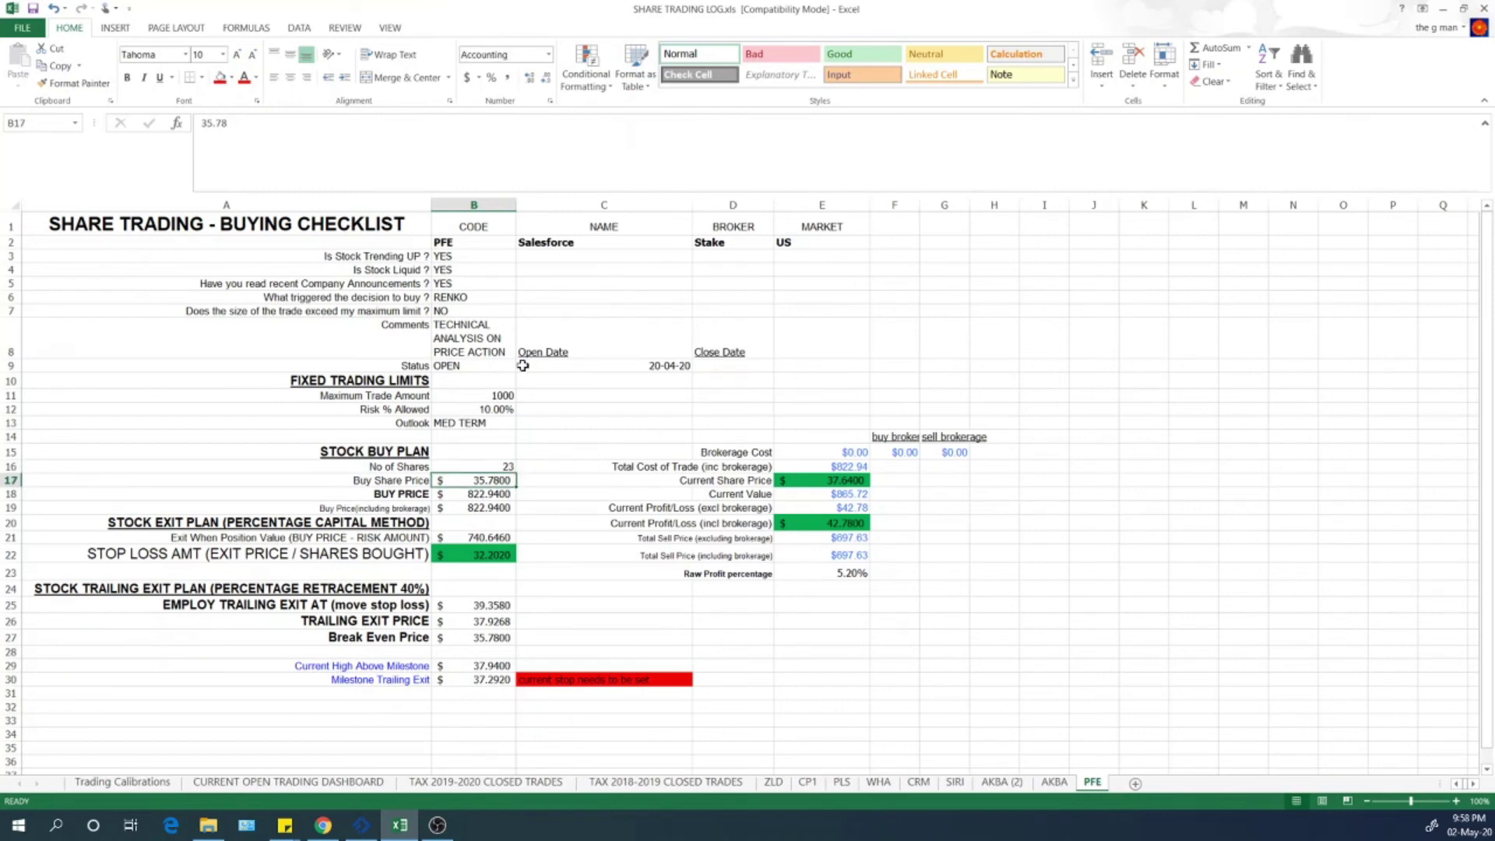
pyautogui.press('Down')
pyautogui.press('Down')
pyautogui.press('Down')
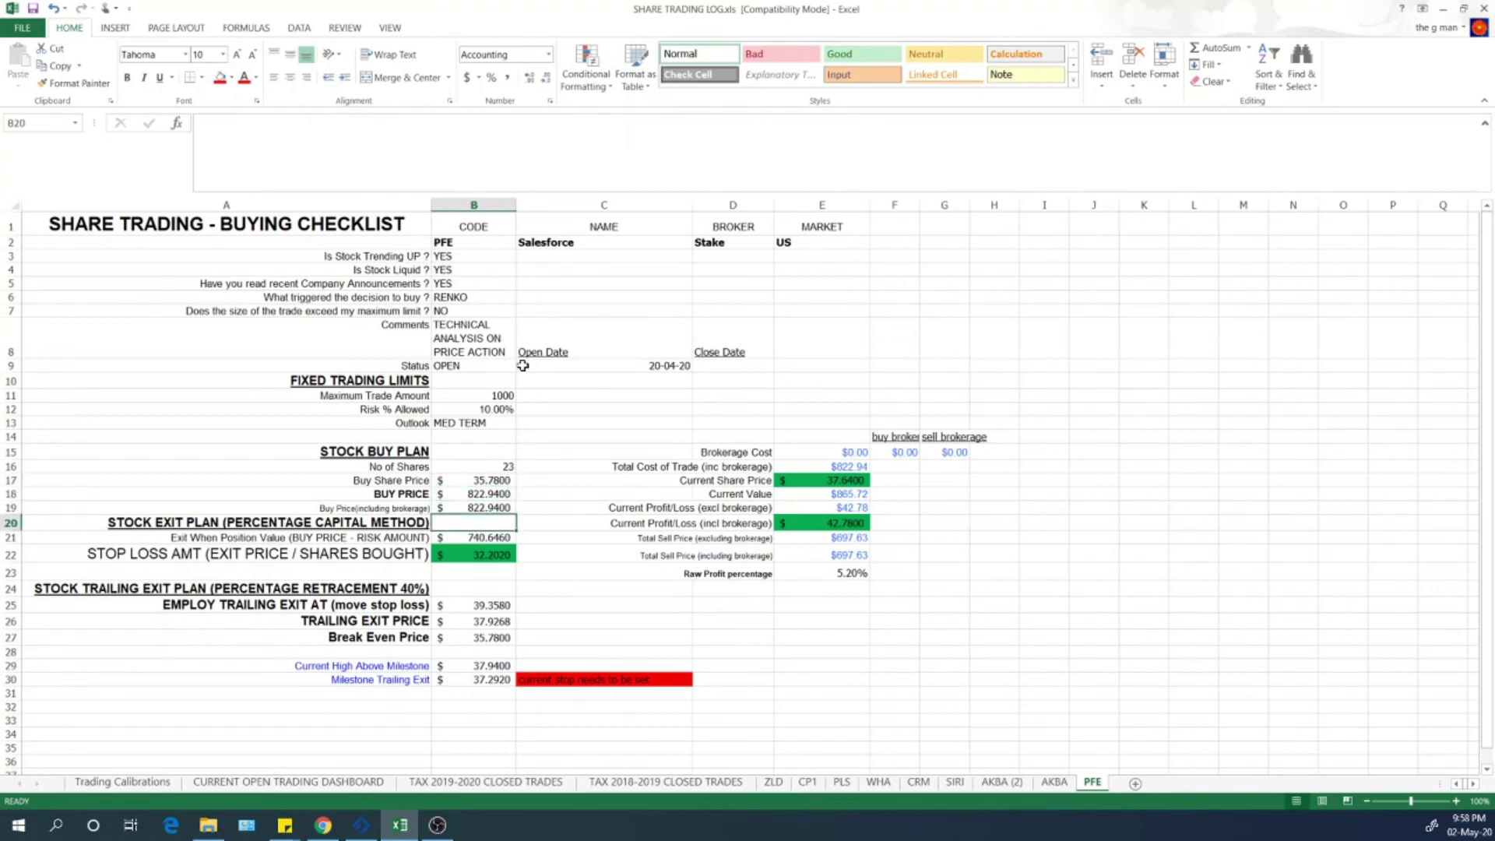
pyautogui.press('Up')
pyautogui.press('Up')
pyautogui.press('Up')
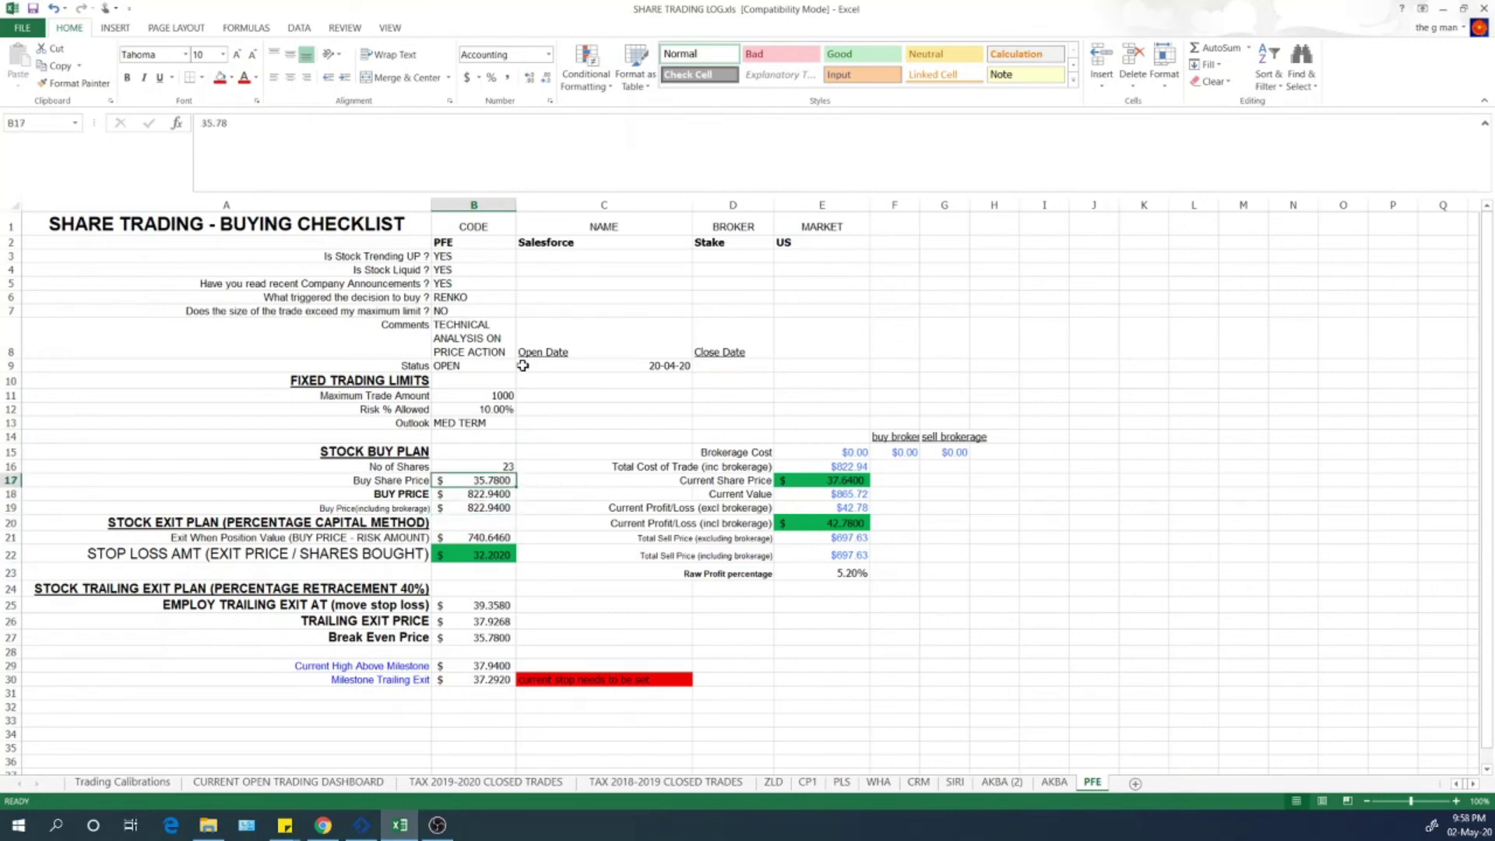
# - Inspect the total buy price formula and the buy price including brokerage in the stock buy plan
pyautogui.press('Down')
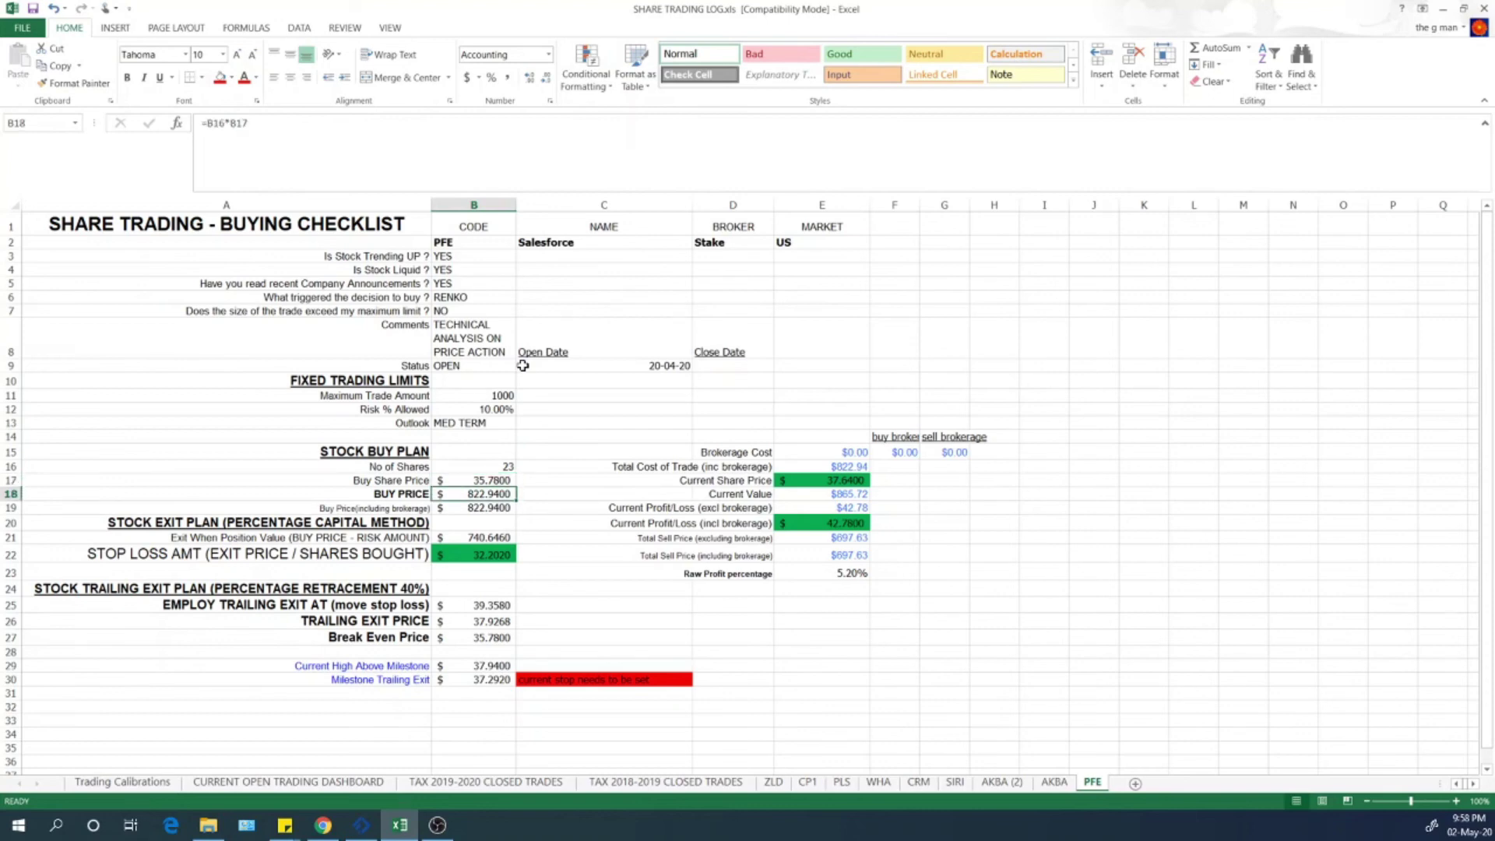
pyautogui.press('Down')
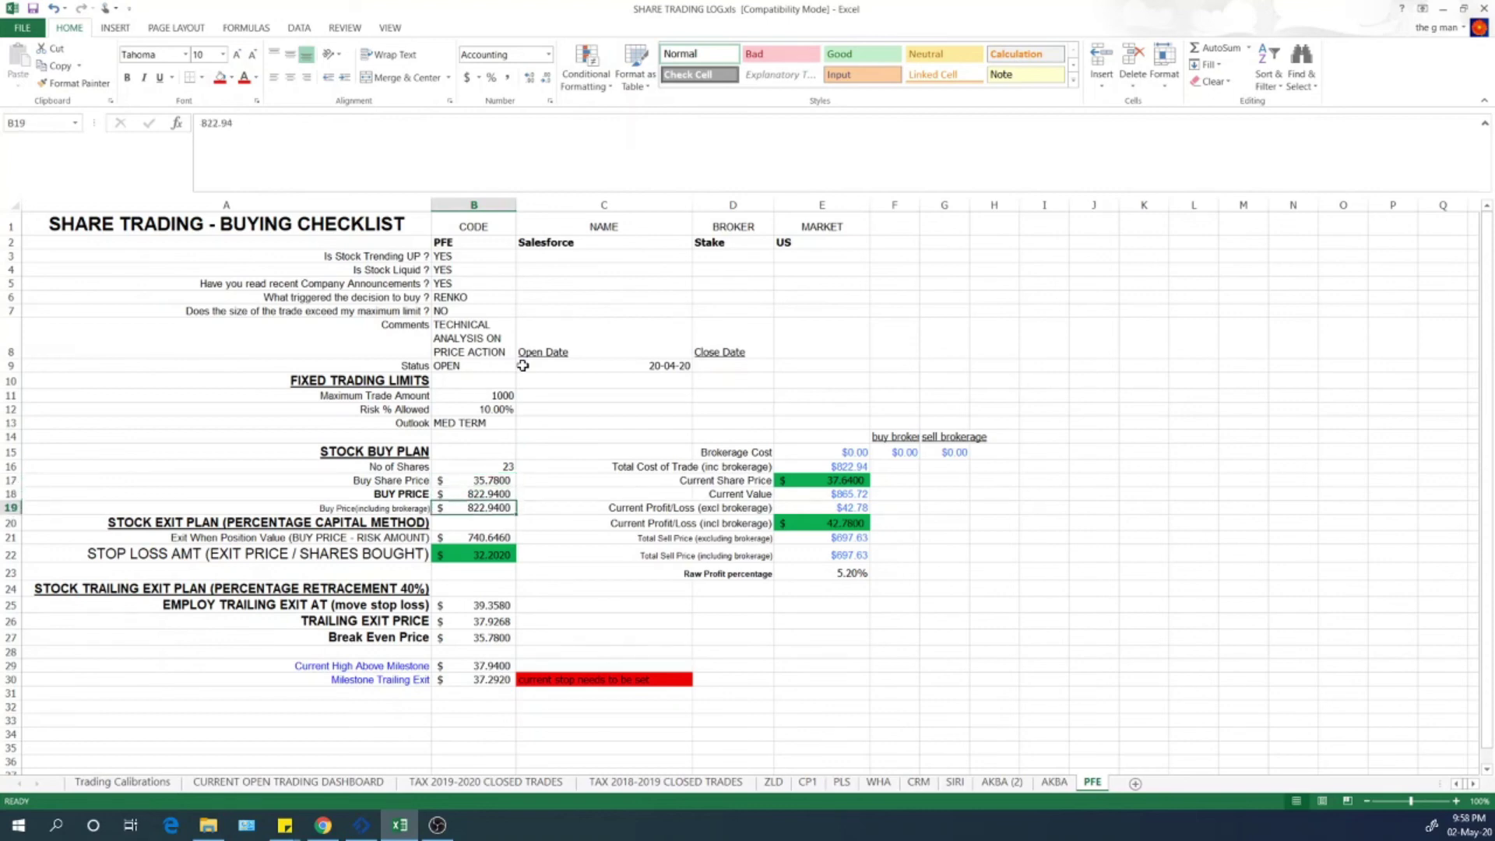
pyautogui.press('Up')
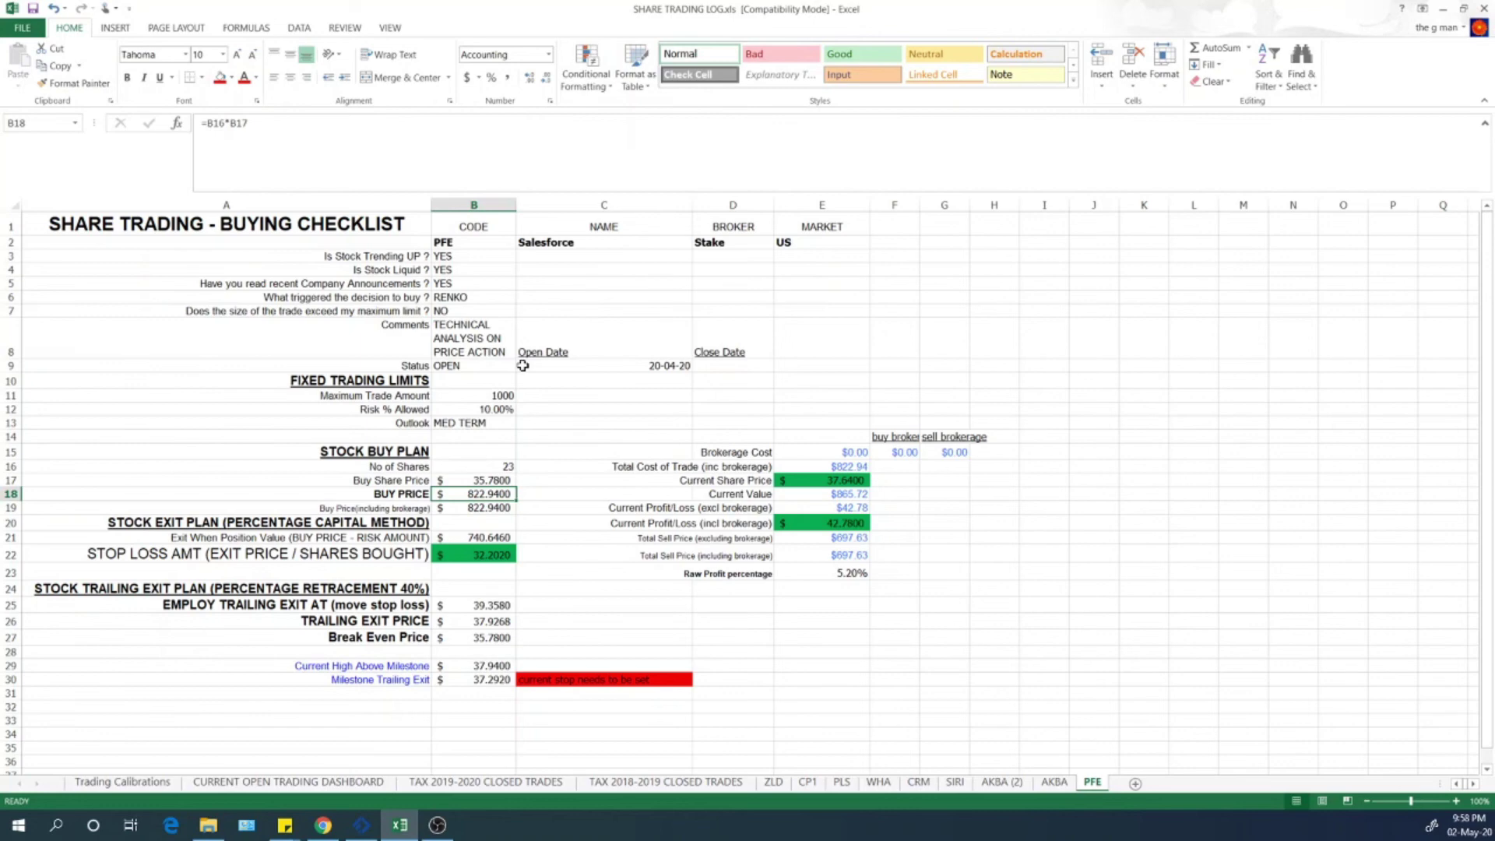
pyautogui.press('Down')
pyautogui.press('Up')
pyautogui.press('Up')
pyautogui.press('Down')
pyautogui.press('Down')
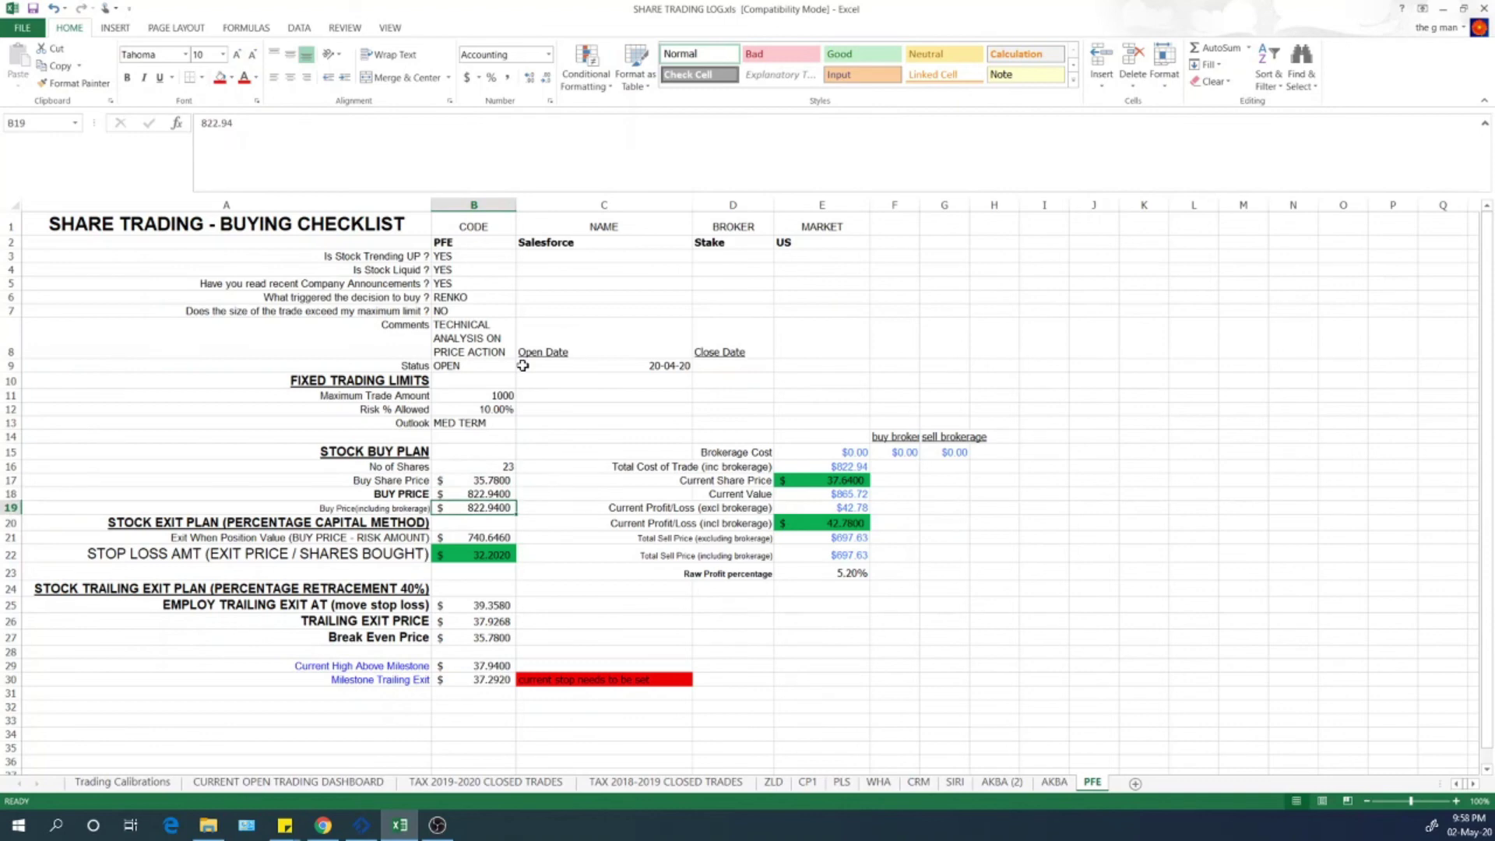
# - Examine the exit position value and stop loss amount formulas, then check the stop loss line on the TradingView PFE chart and return to Excel
pyautogui.press('Down')
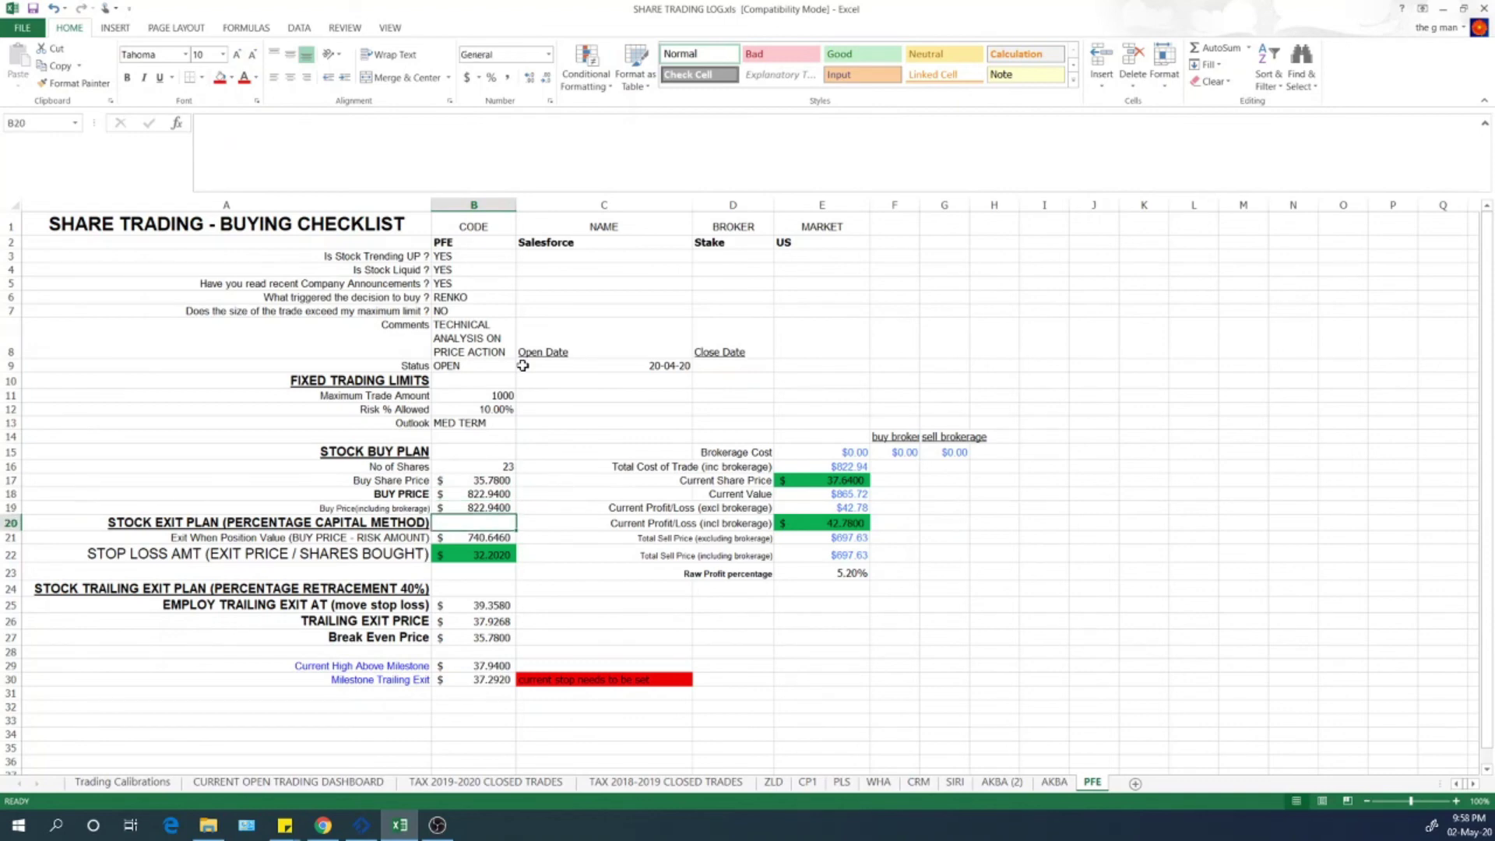
pyautogui.press('Down')
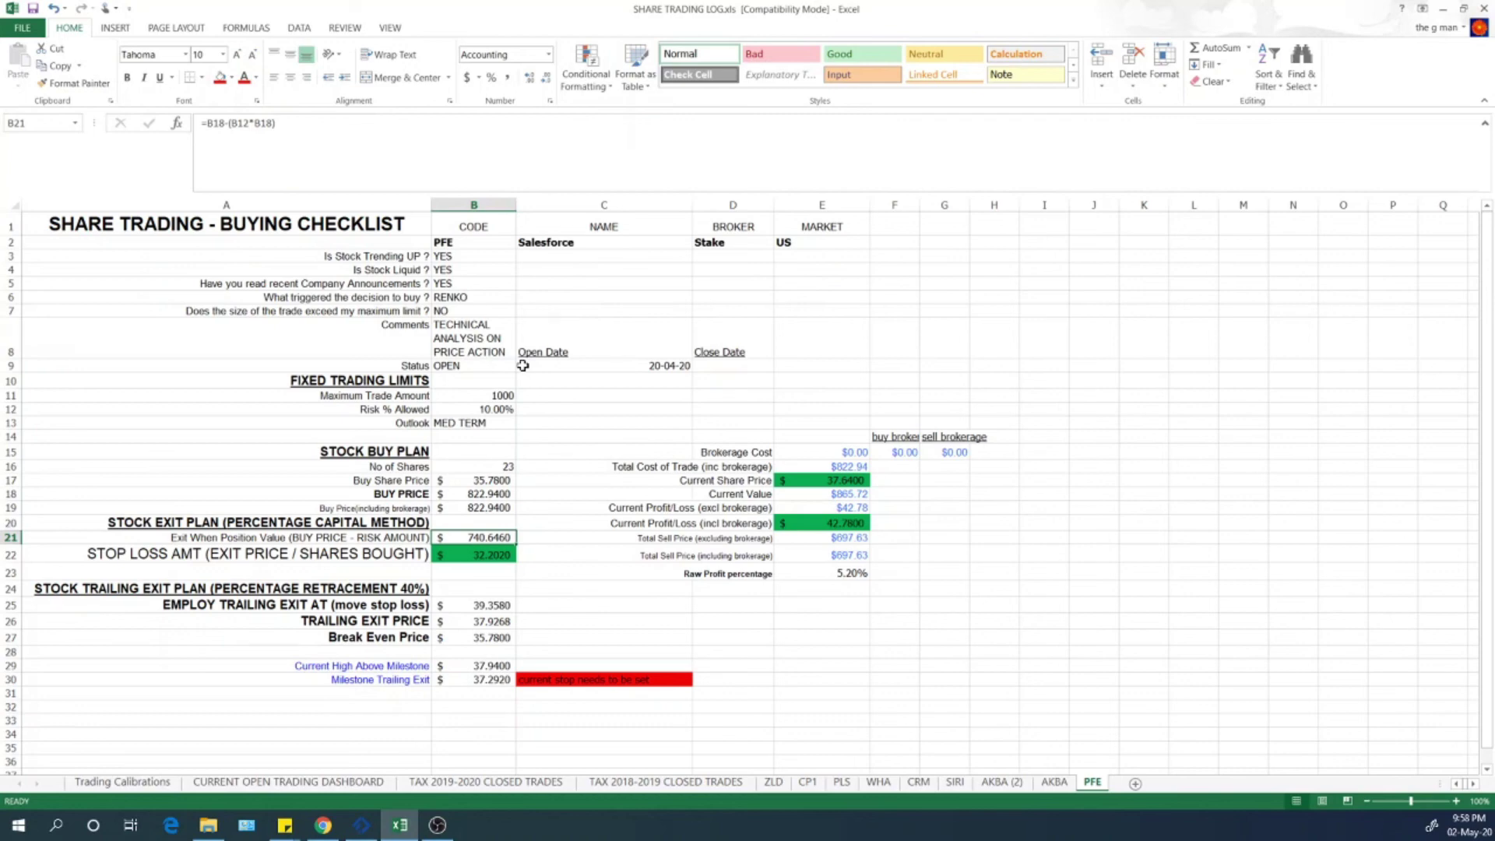
pyautogui.press('Down')
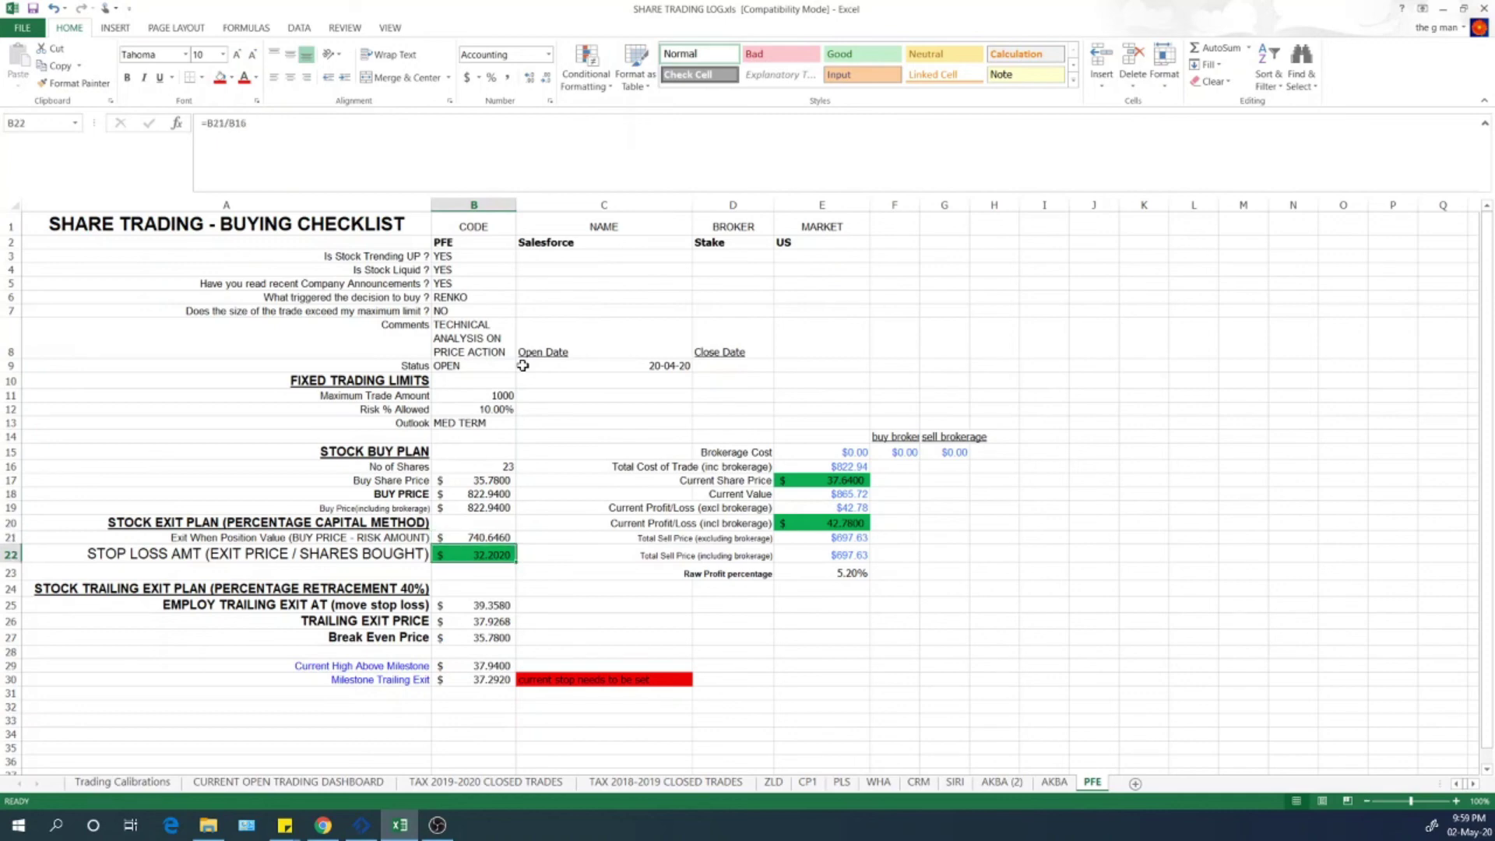
pyautogui.click(323, 828)
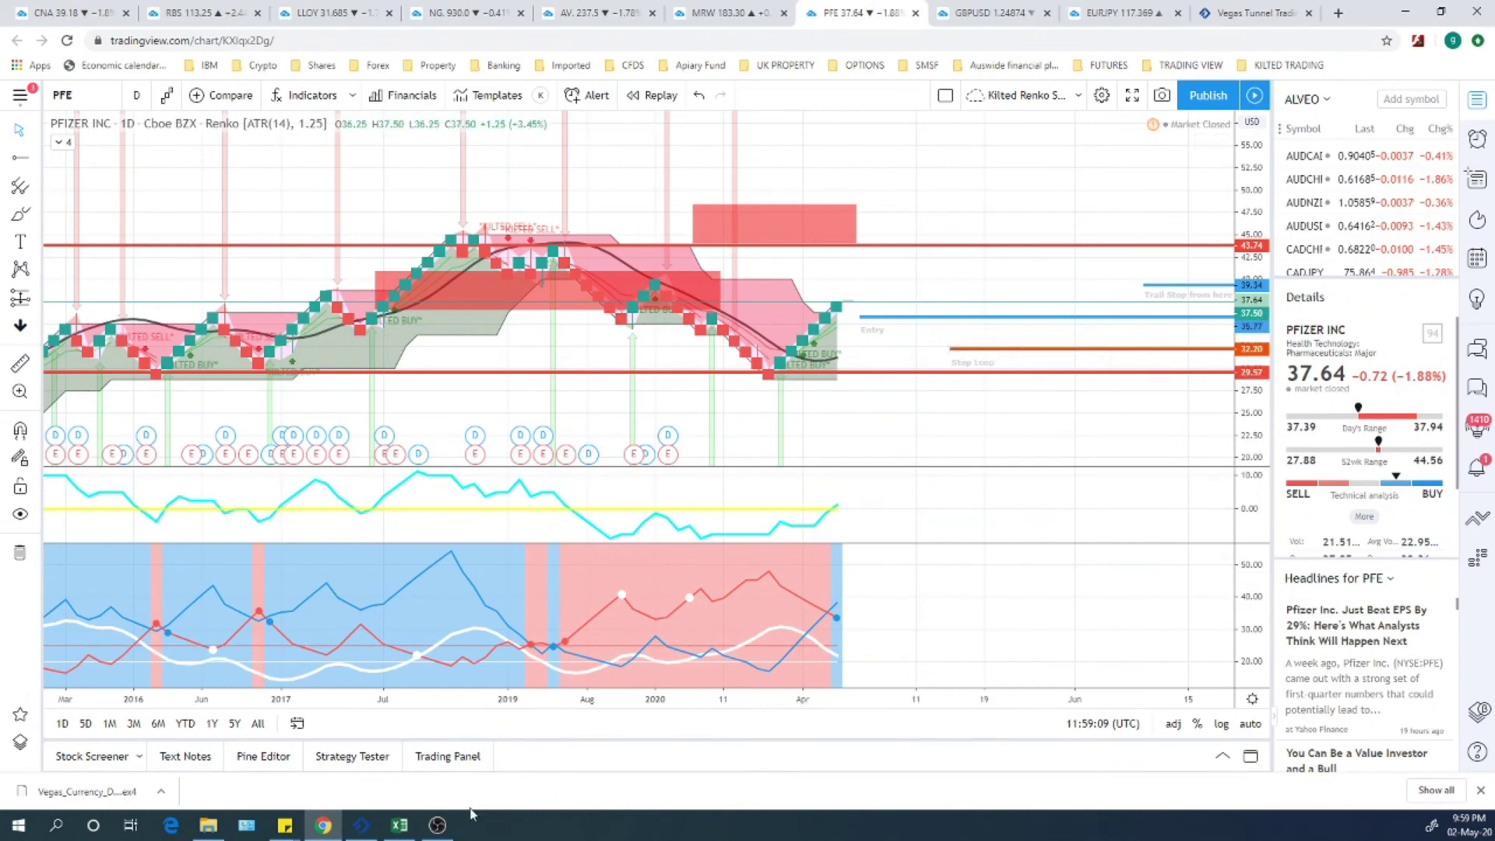
pyautogui.click(400, 829)
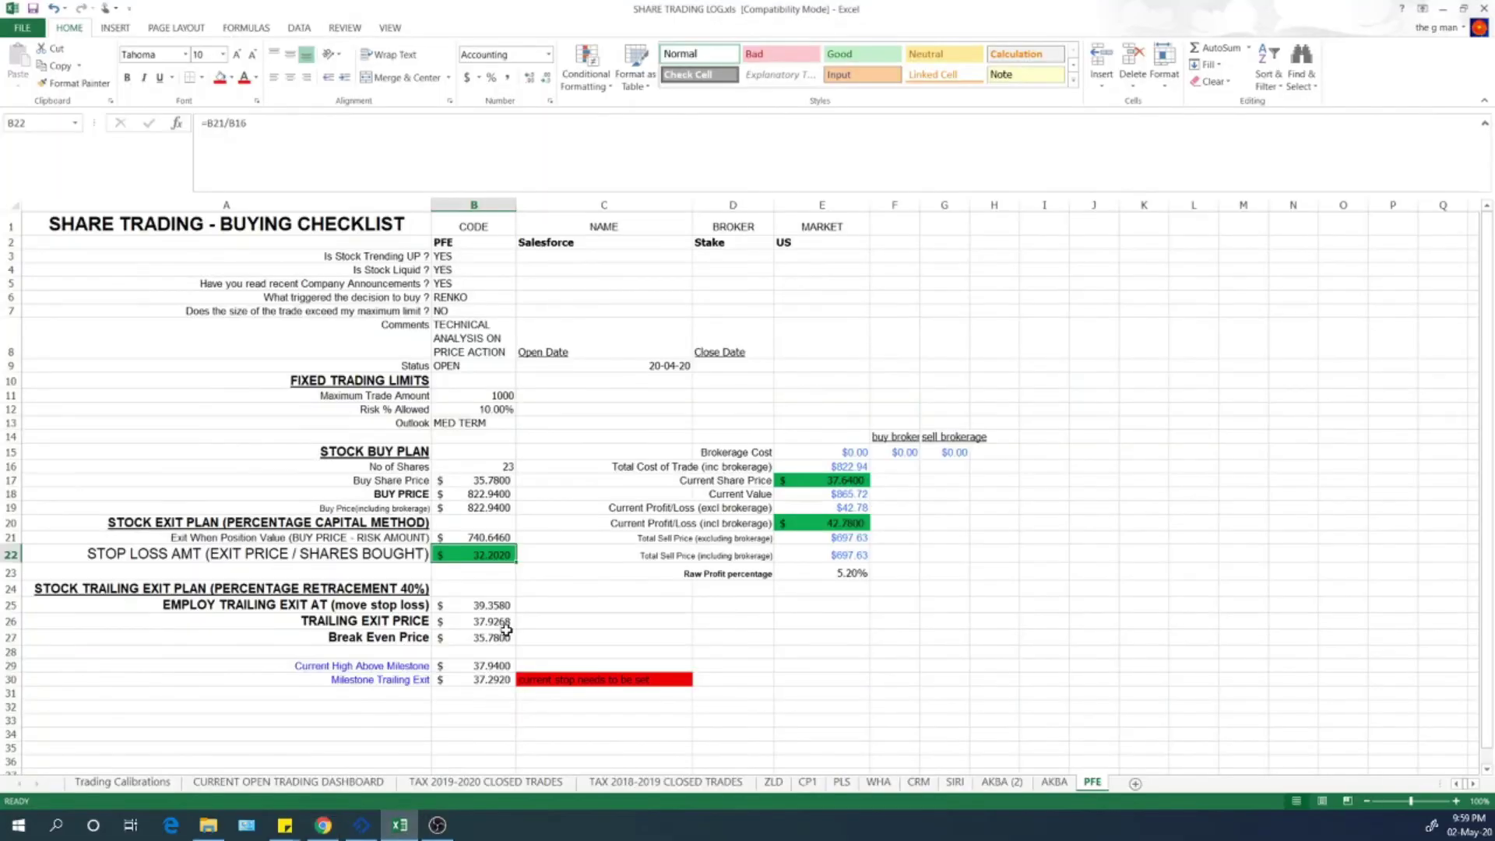
# - Inspect the price for employing the trailing exit, then switch to the TradingView PFE chart and check the matching trail stop line
pyautogui.click(491, 605)
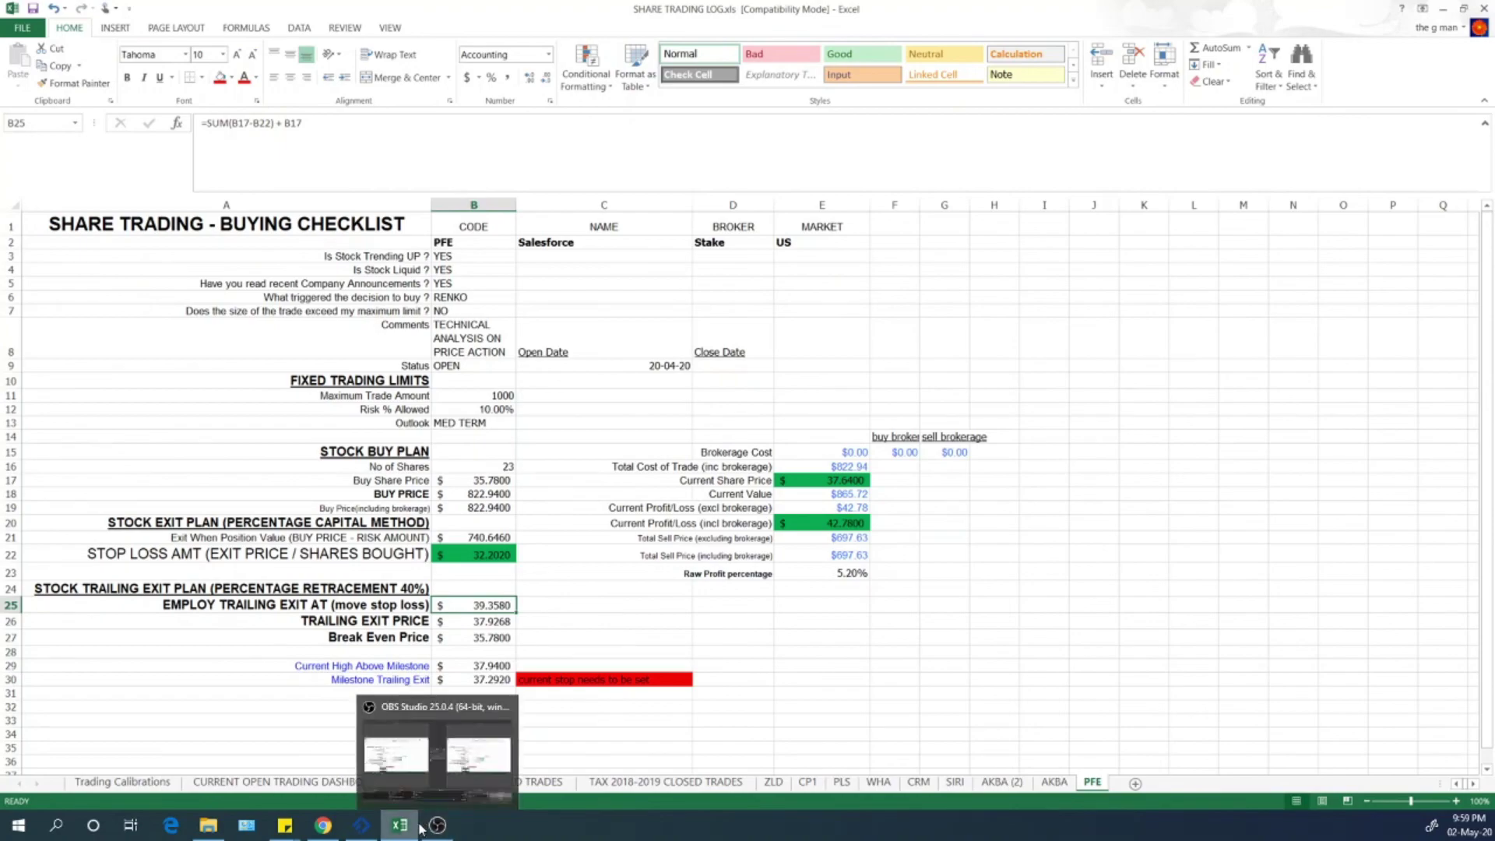
pyautogui.click(365, 828)
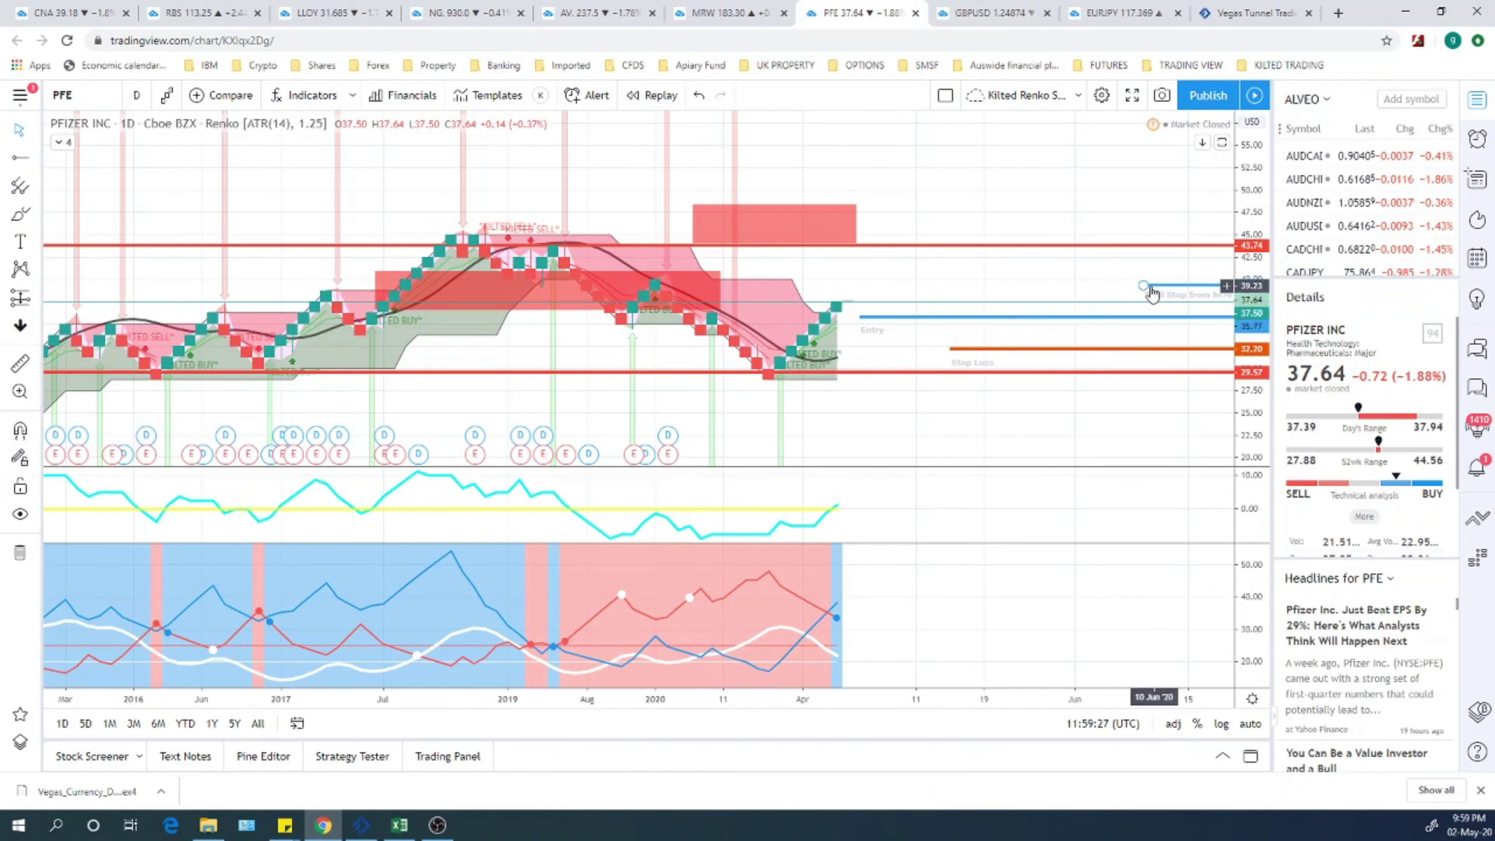
pyautogui.moveTo(1143, 286); pyautogui.dragTo(1141, 290)
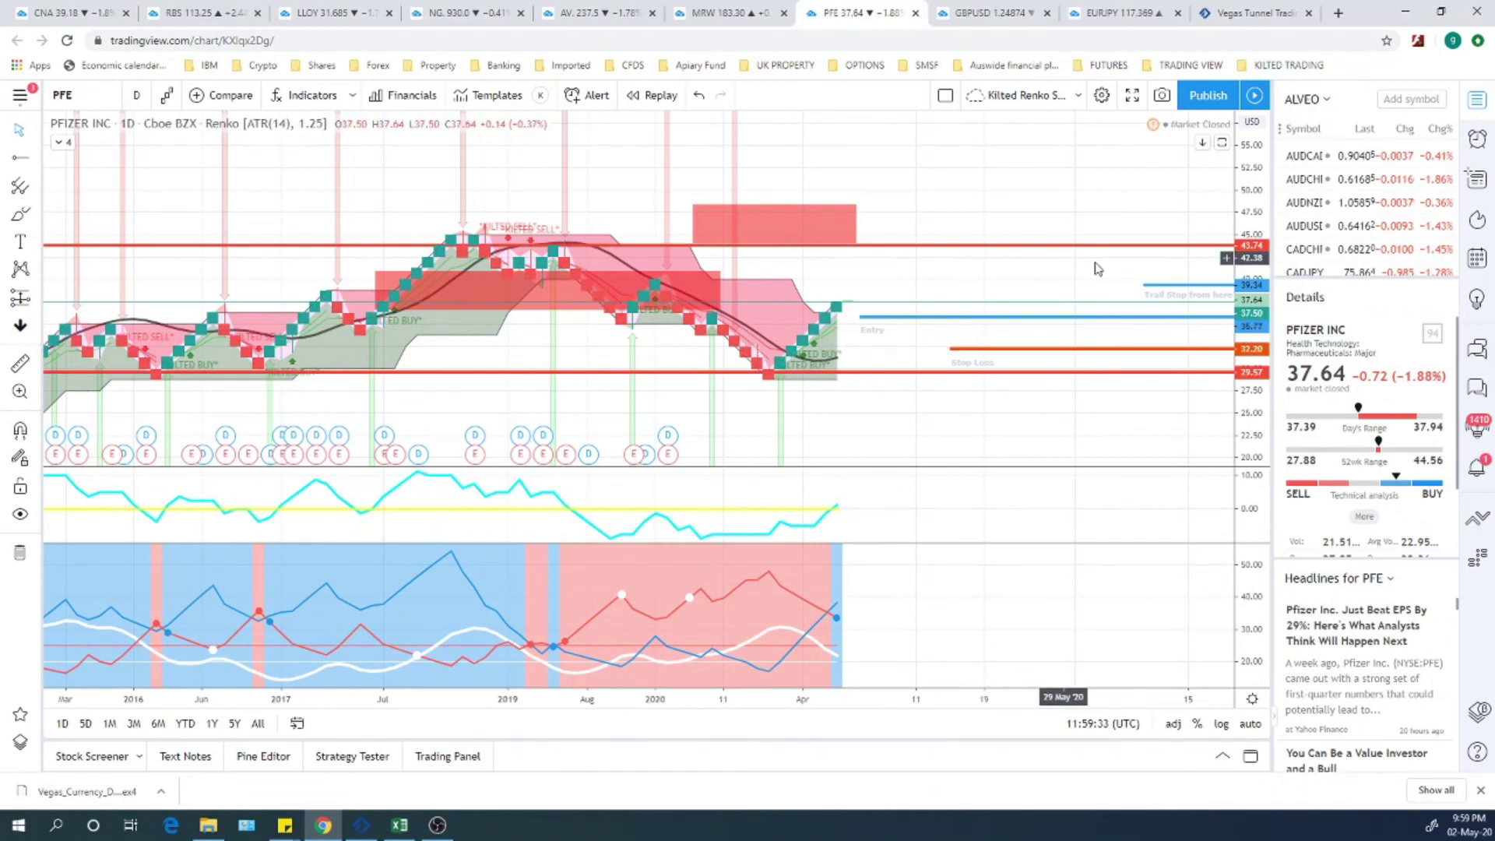
pyautogui.moveTo(1156, 288); pyautogui.dragTo(1158, 290)
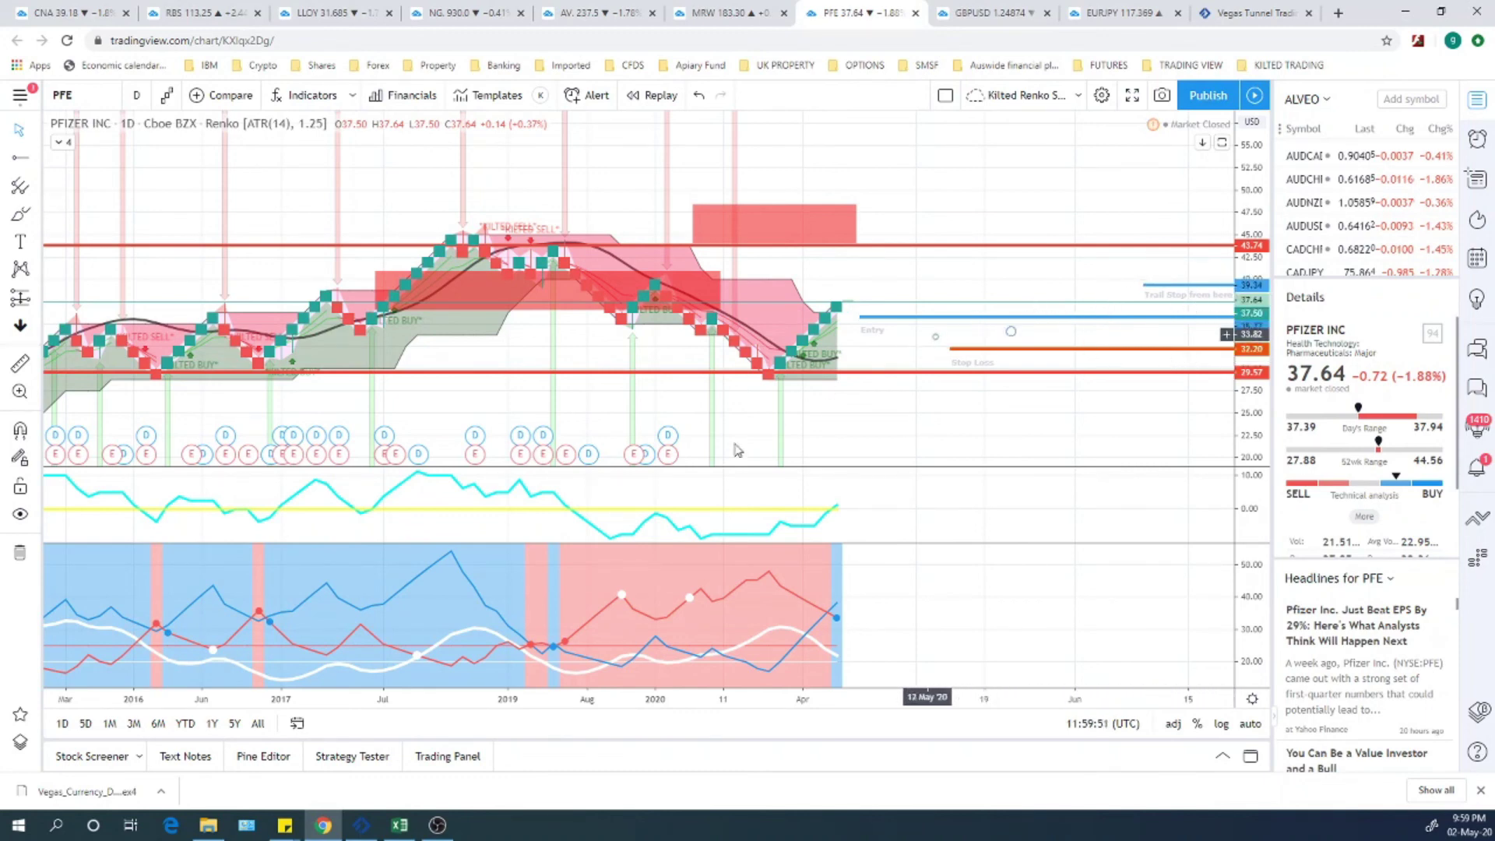
# - Return to the Excel trading log and examine the trailing exit trigger, trailing exit price and break even price for PFE
pyautogui.moveTo(399, 829)
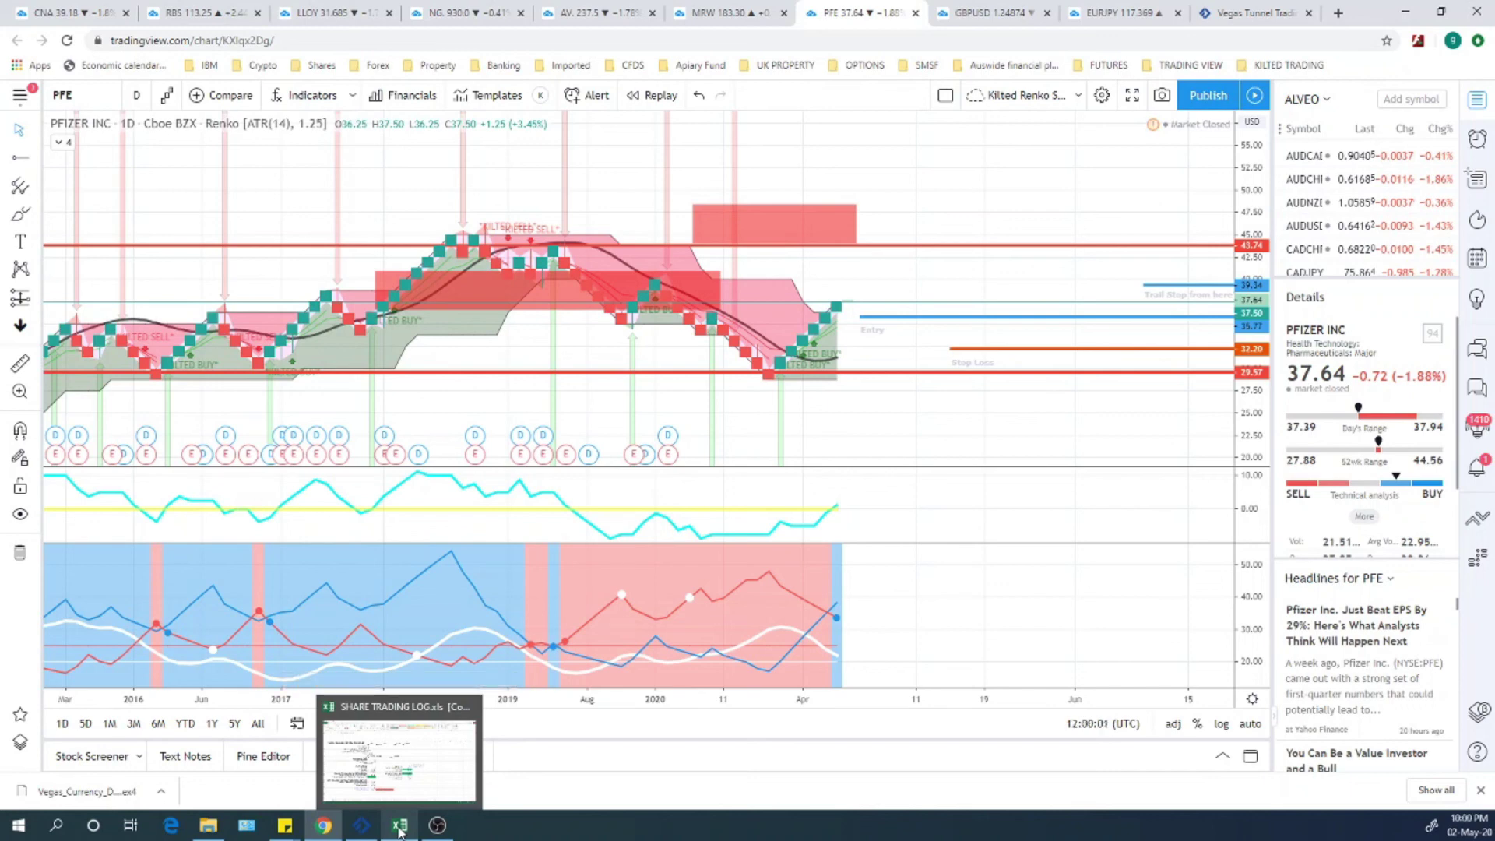
pyautogui.click(399, 829)
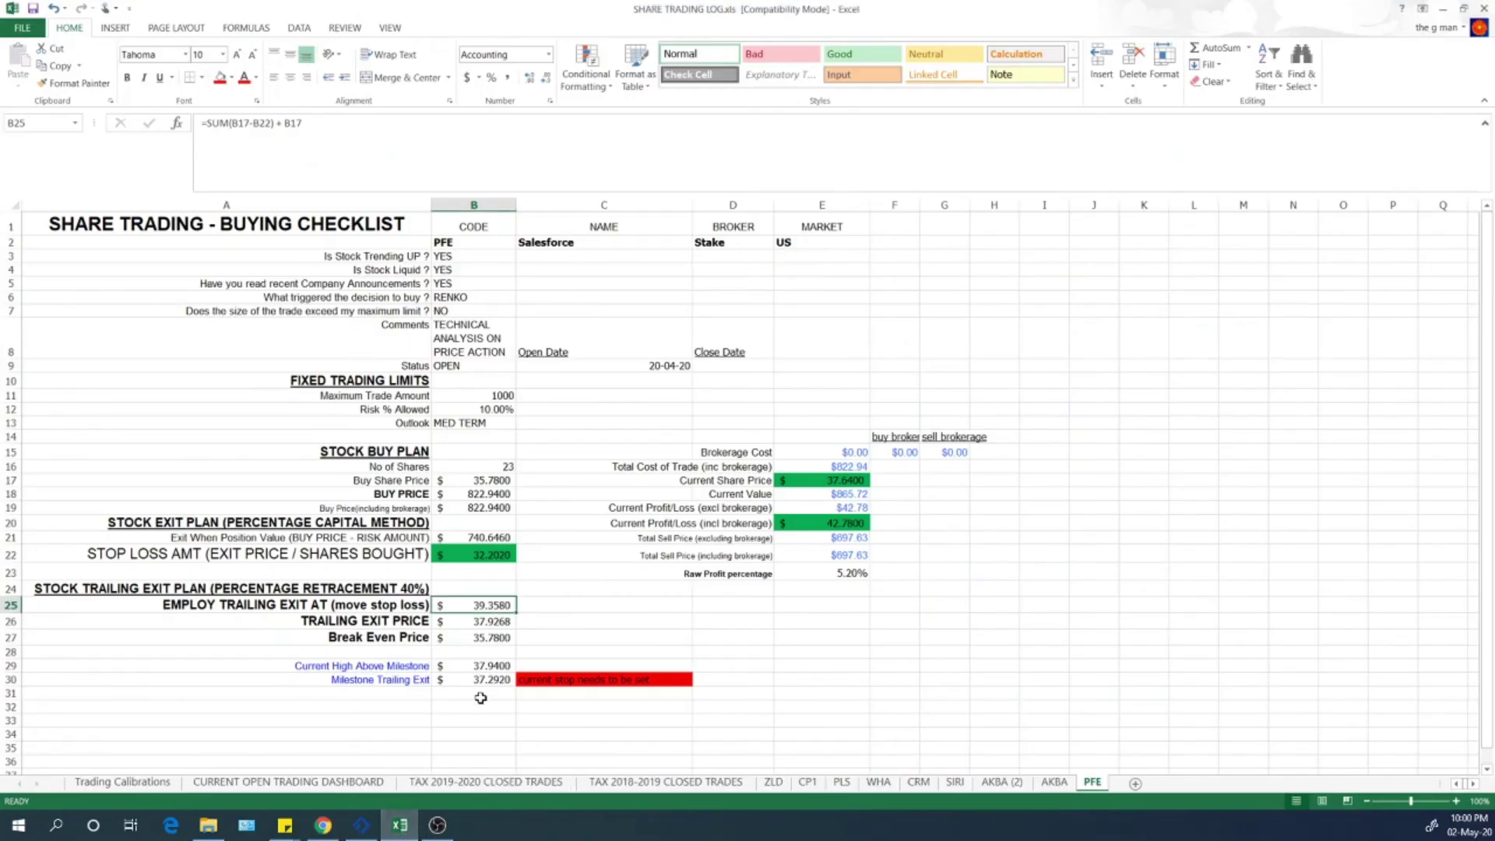
pyautogui.press('Down')
pyautogui.press('Down')
pyautogui.press('Down')
pyautogui.press('Up')
pyautogui.press('Up')
pyautogui.press('Up')
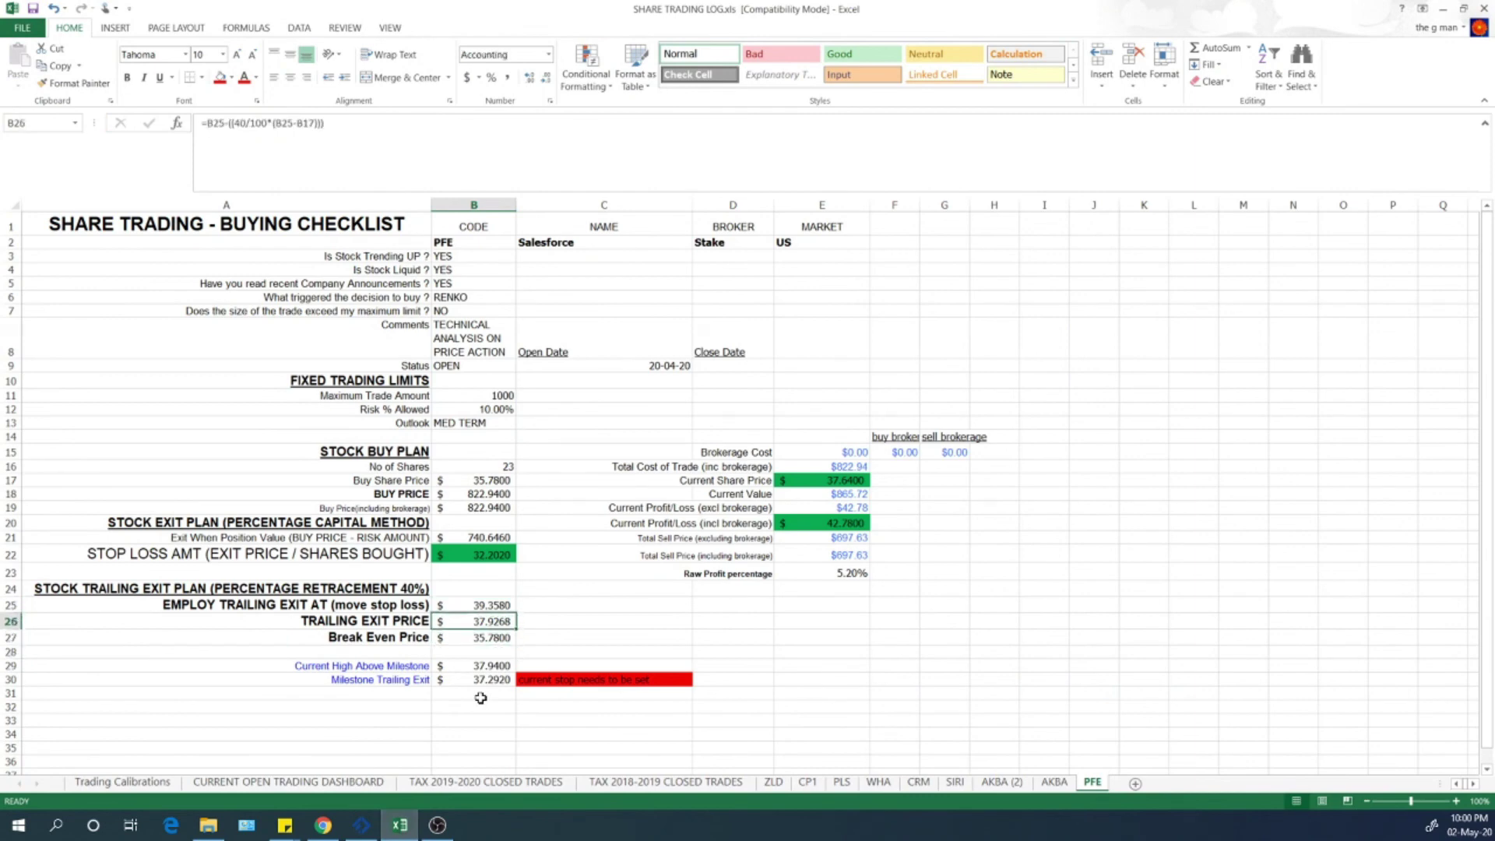
pyautogui.press('Down')
pyautogui.press('Down')
pyautogui.press('Up')
pyautogui.press('Up')
pyautogui.press('Up')
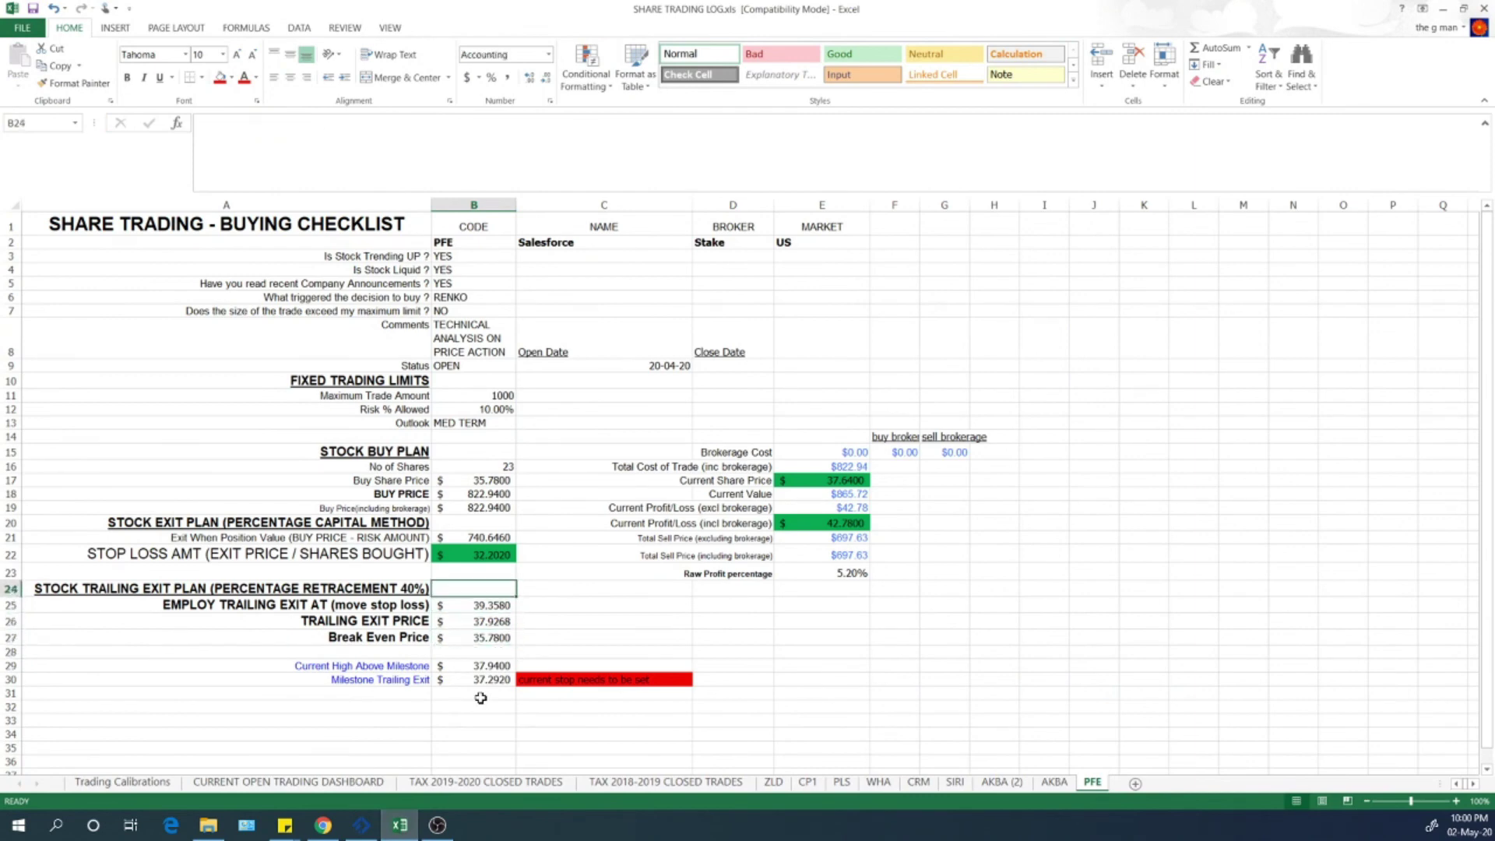
# - Go through the trailing exit plan values and inspect the break even price formula
pyautogui.press('Down')
pyautogui.press('Down')
pyautogui.press('Down')
pyautogui.press('Down')
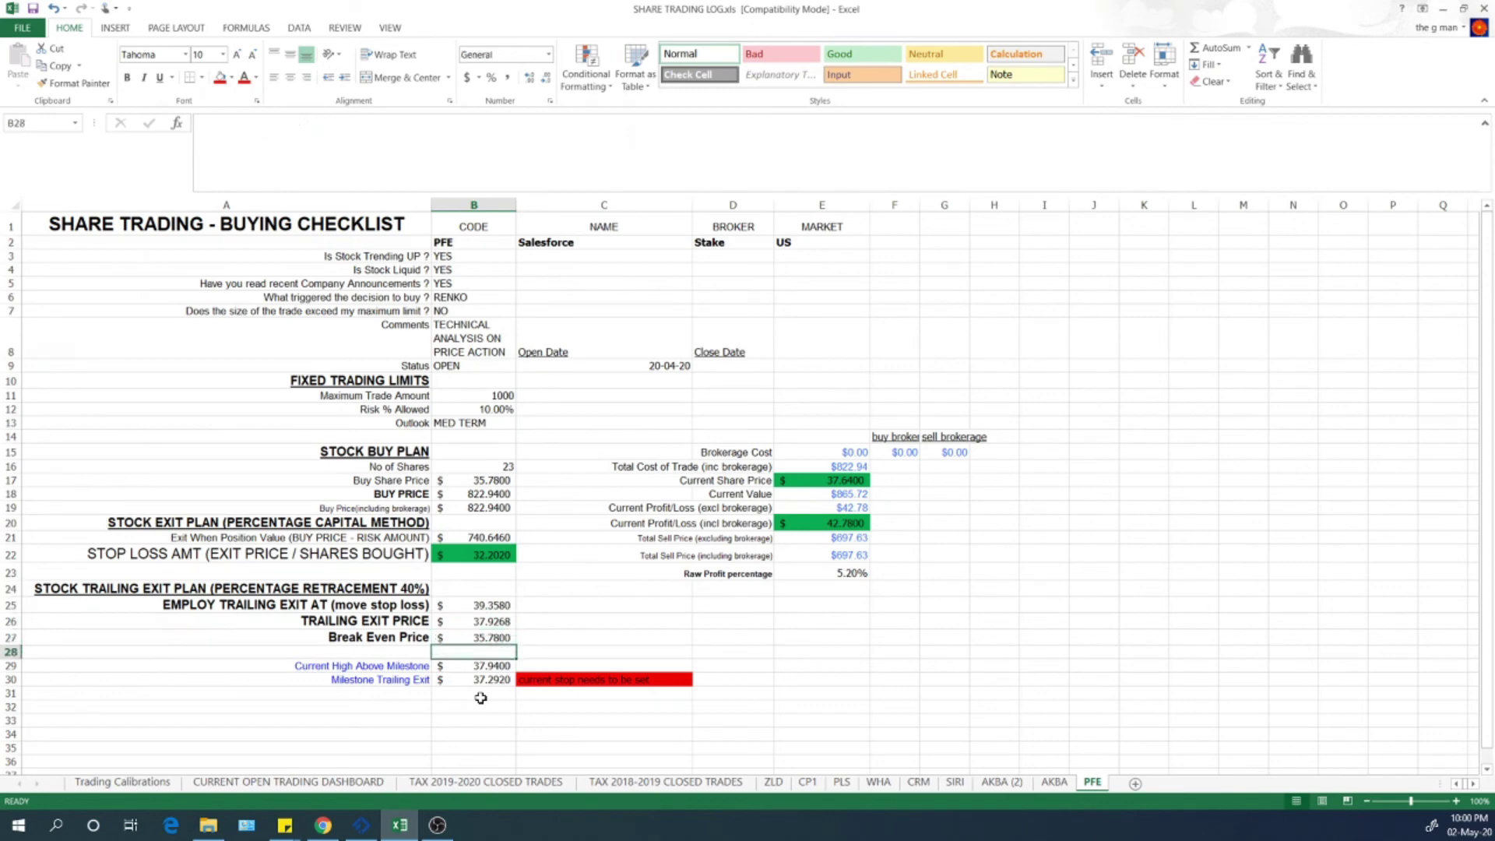
pyautogui.click(482, 638)
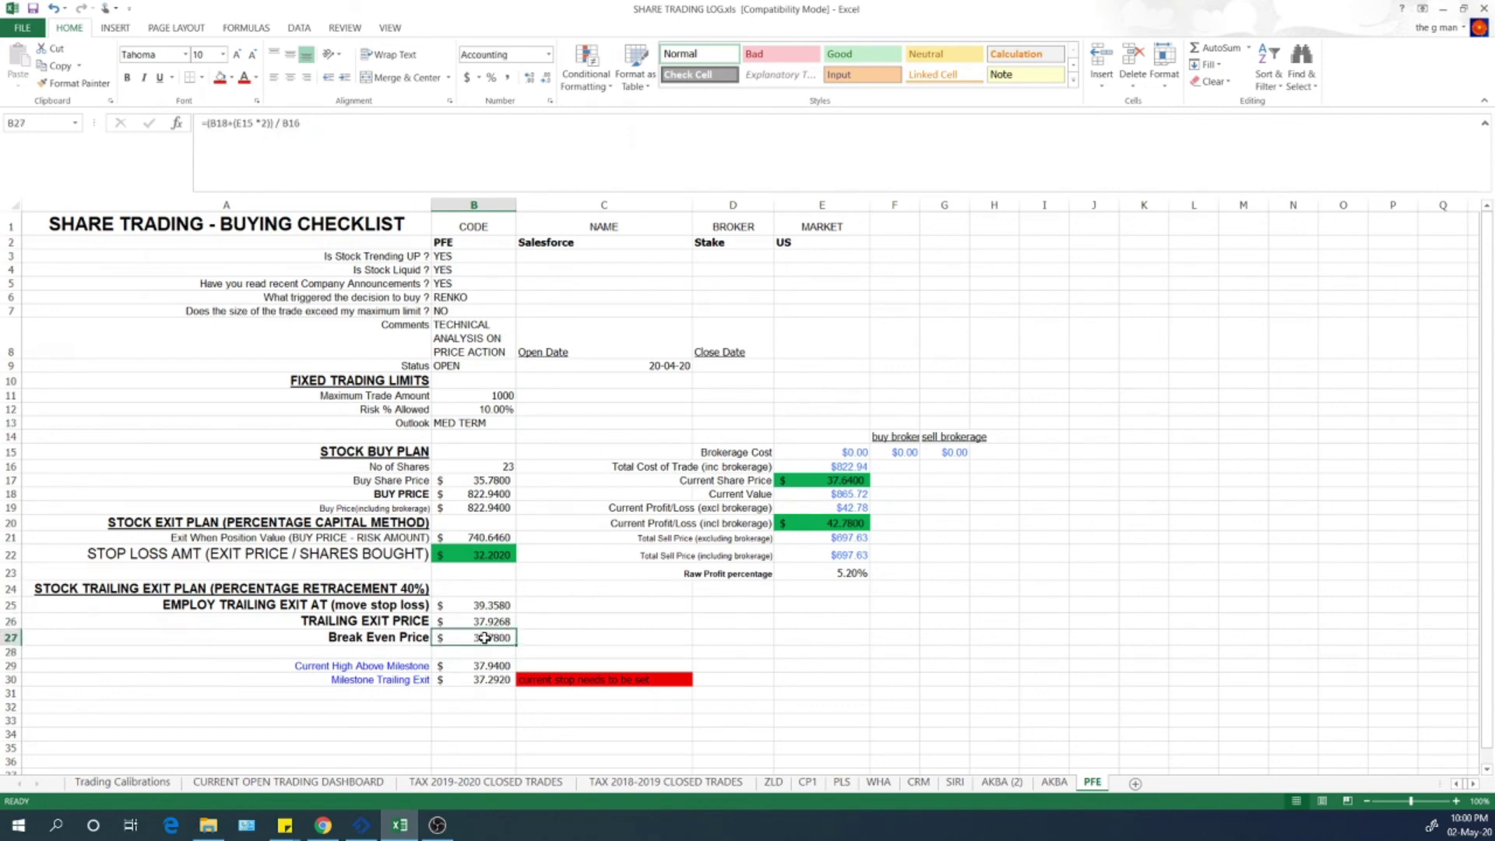
# - Inspect the raw profit percentage, the current share price and the current profit/loss including brokerage for PFE
pyautogui.click(851, 573)
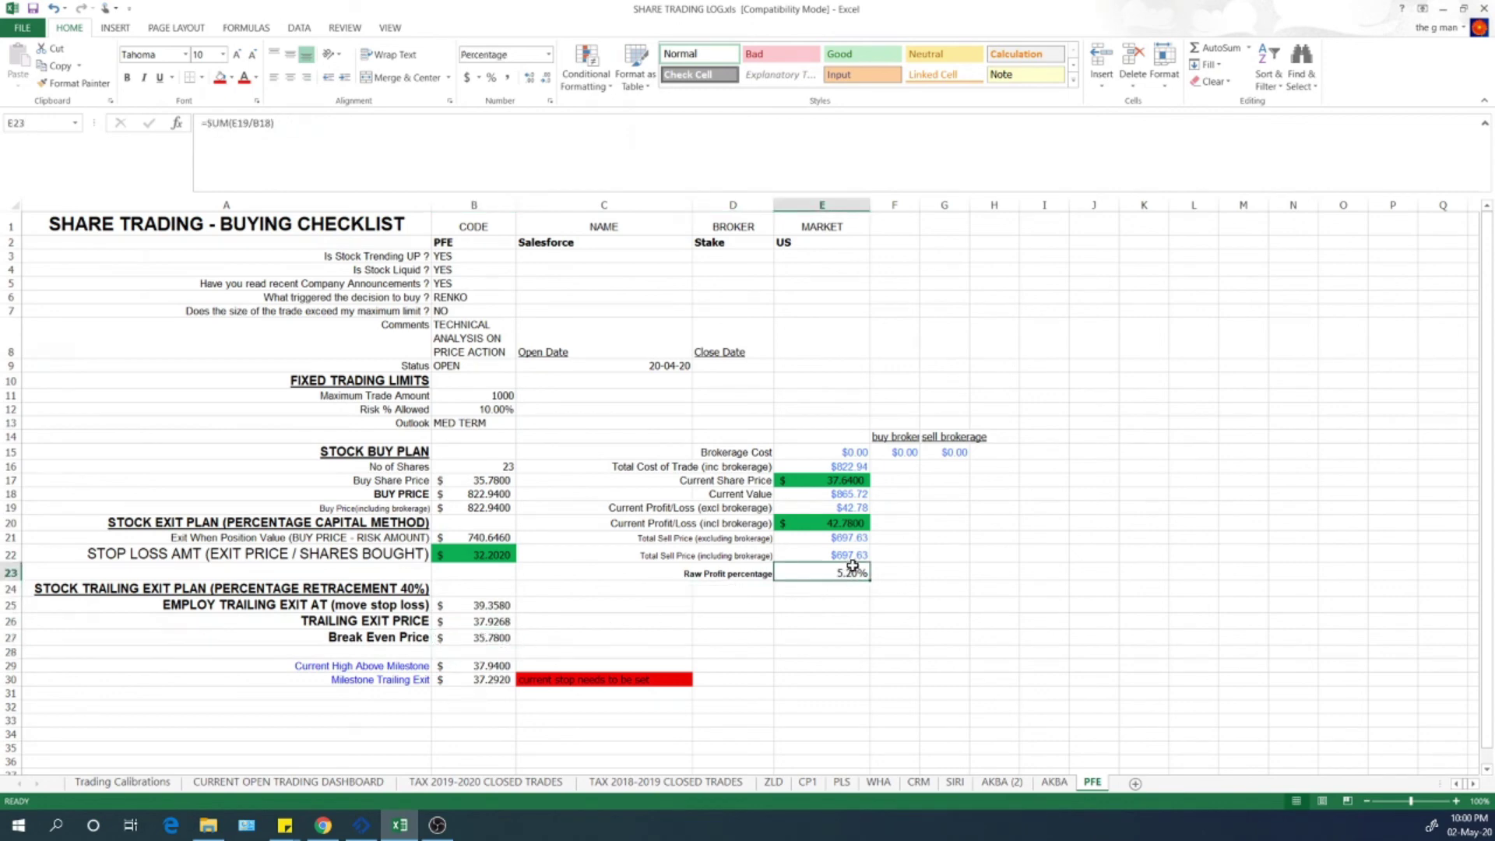
pyautogui.click(835, 476)
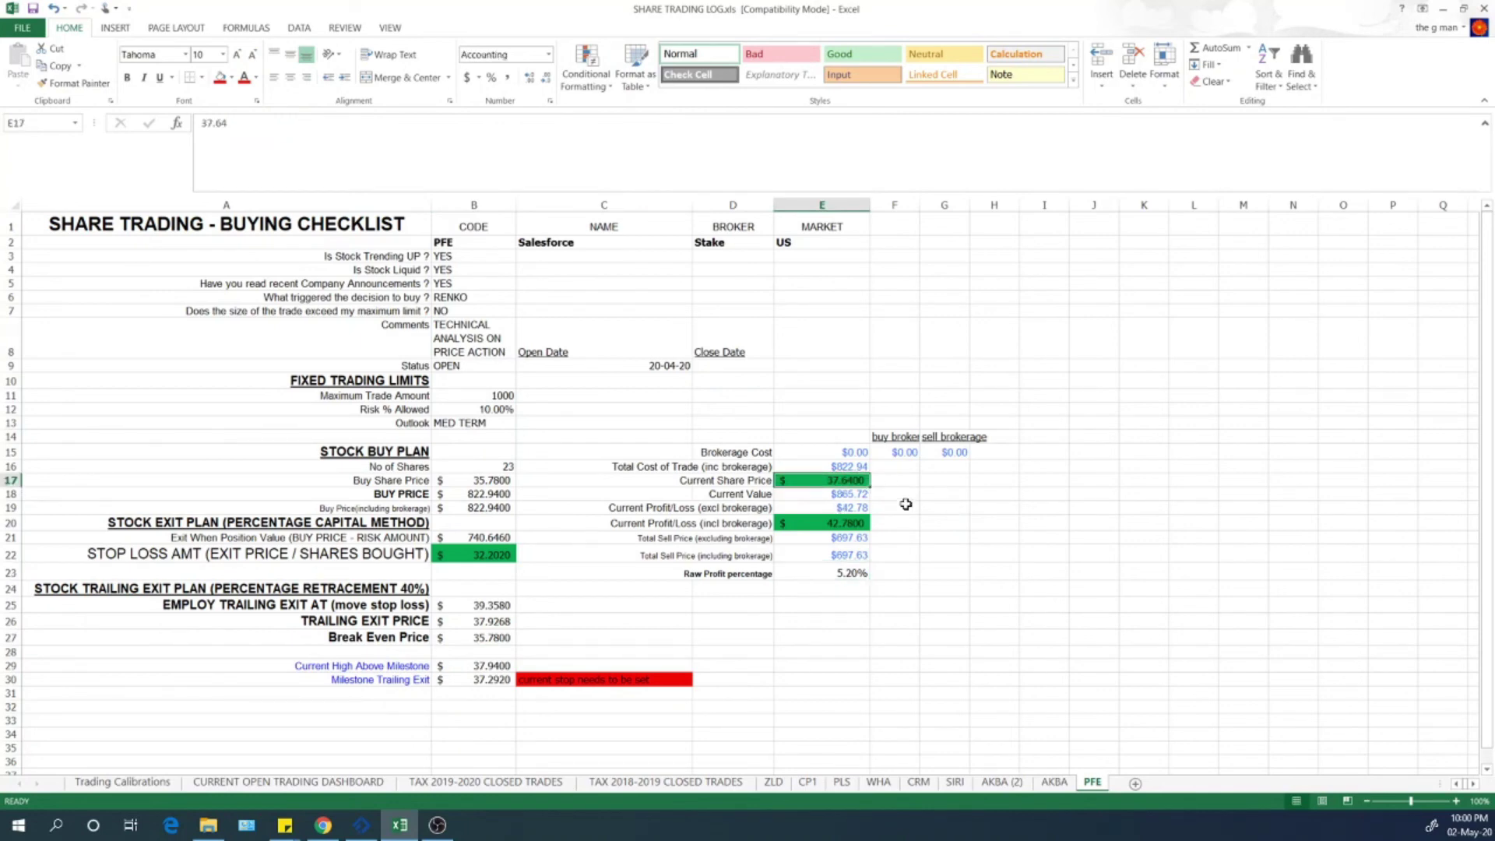
pyautogui.click(837, 523)
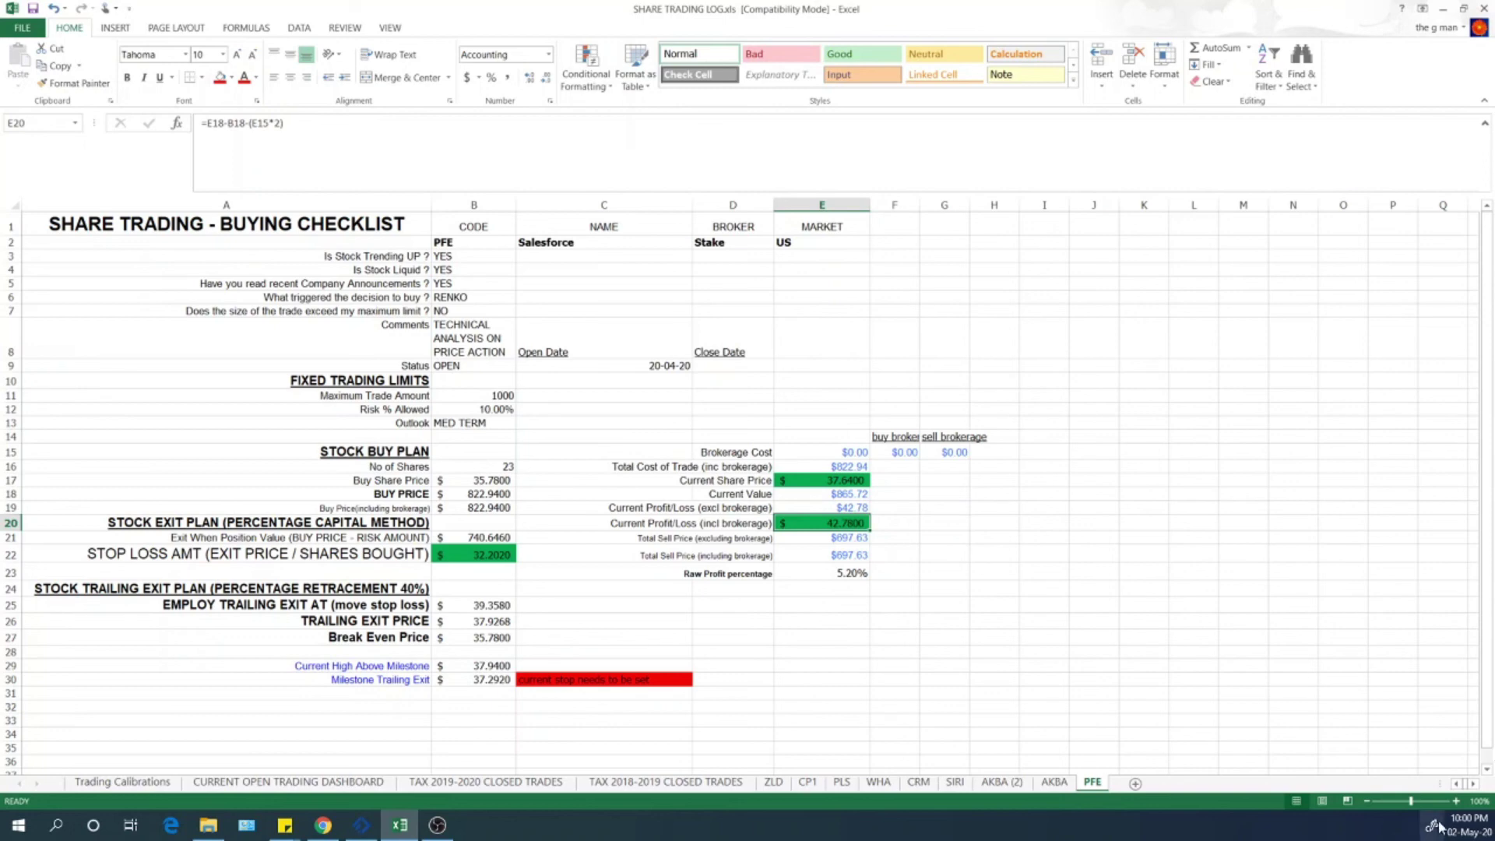
# - Check the April 2020 dates in the system calendar and return to the PFE checklist
pyautogui.click(1461, 833)
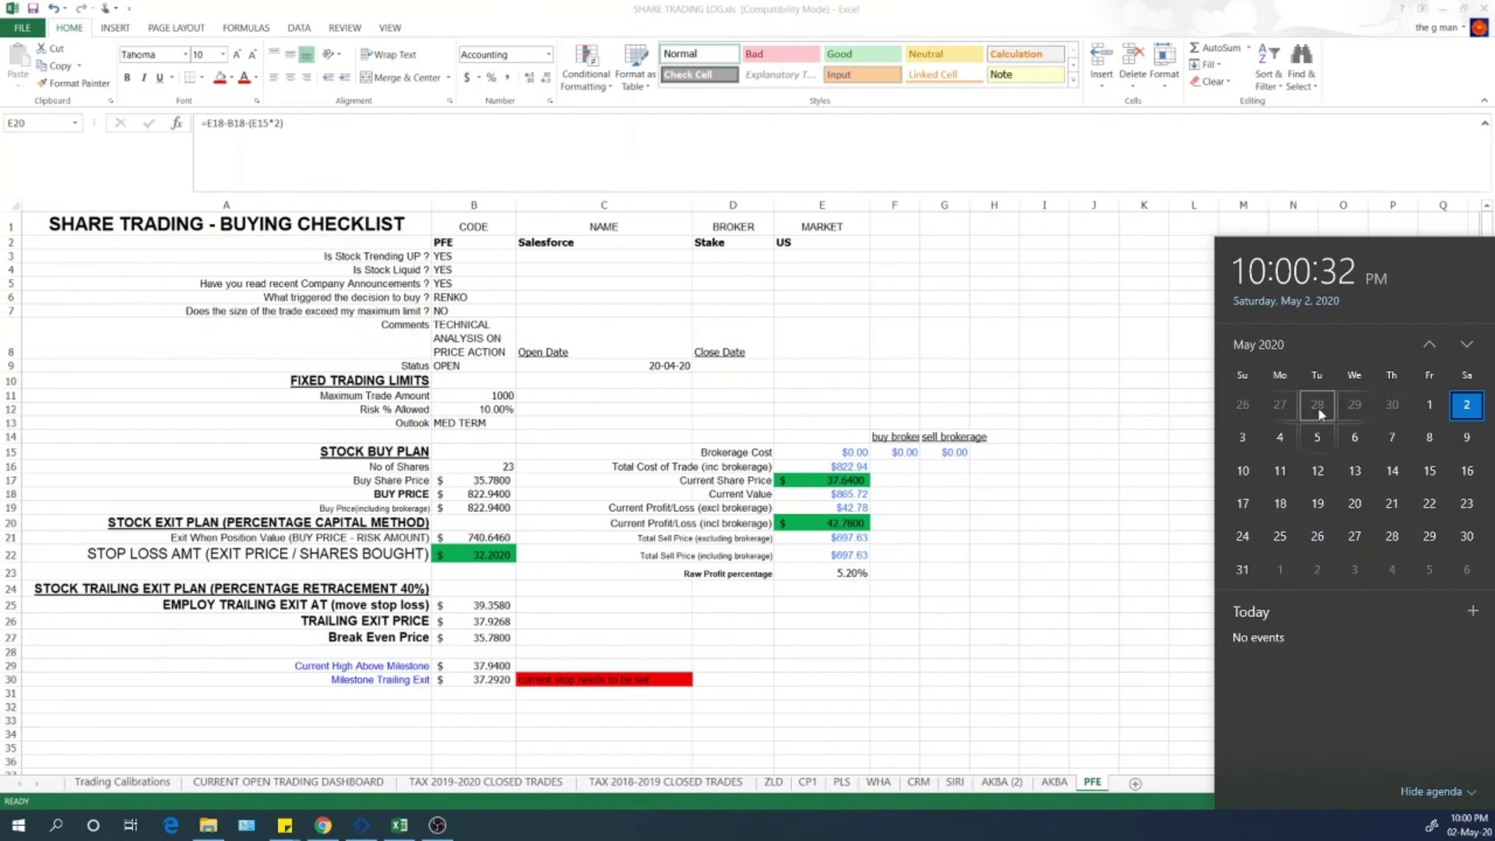
pyautogui.click(1429, 345)
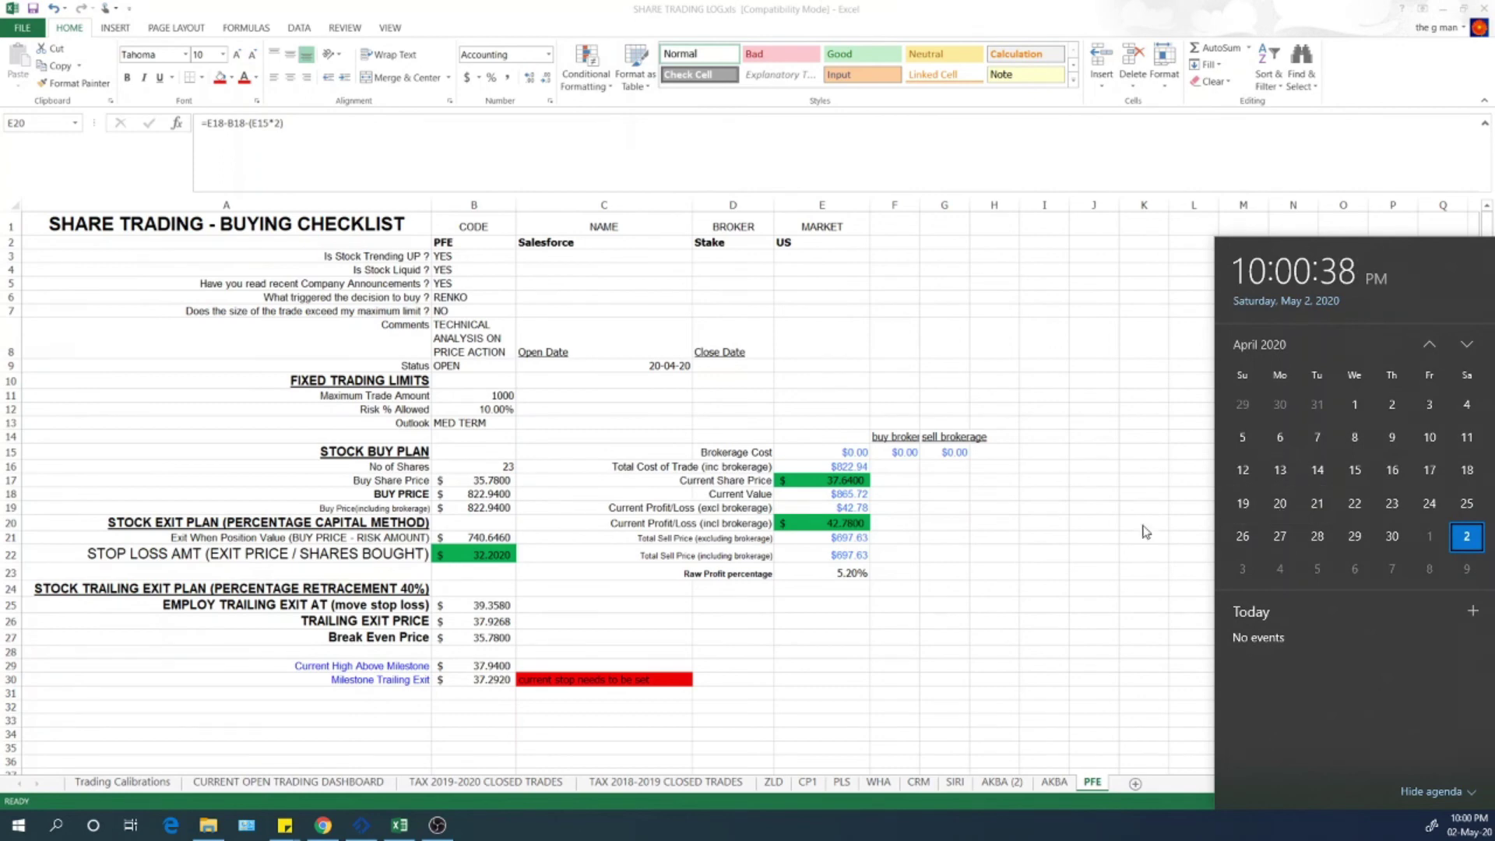
pyautogui.click(853, 593)
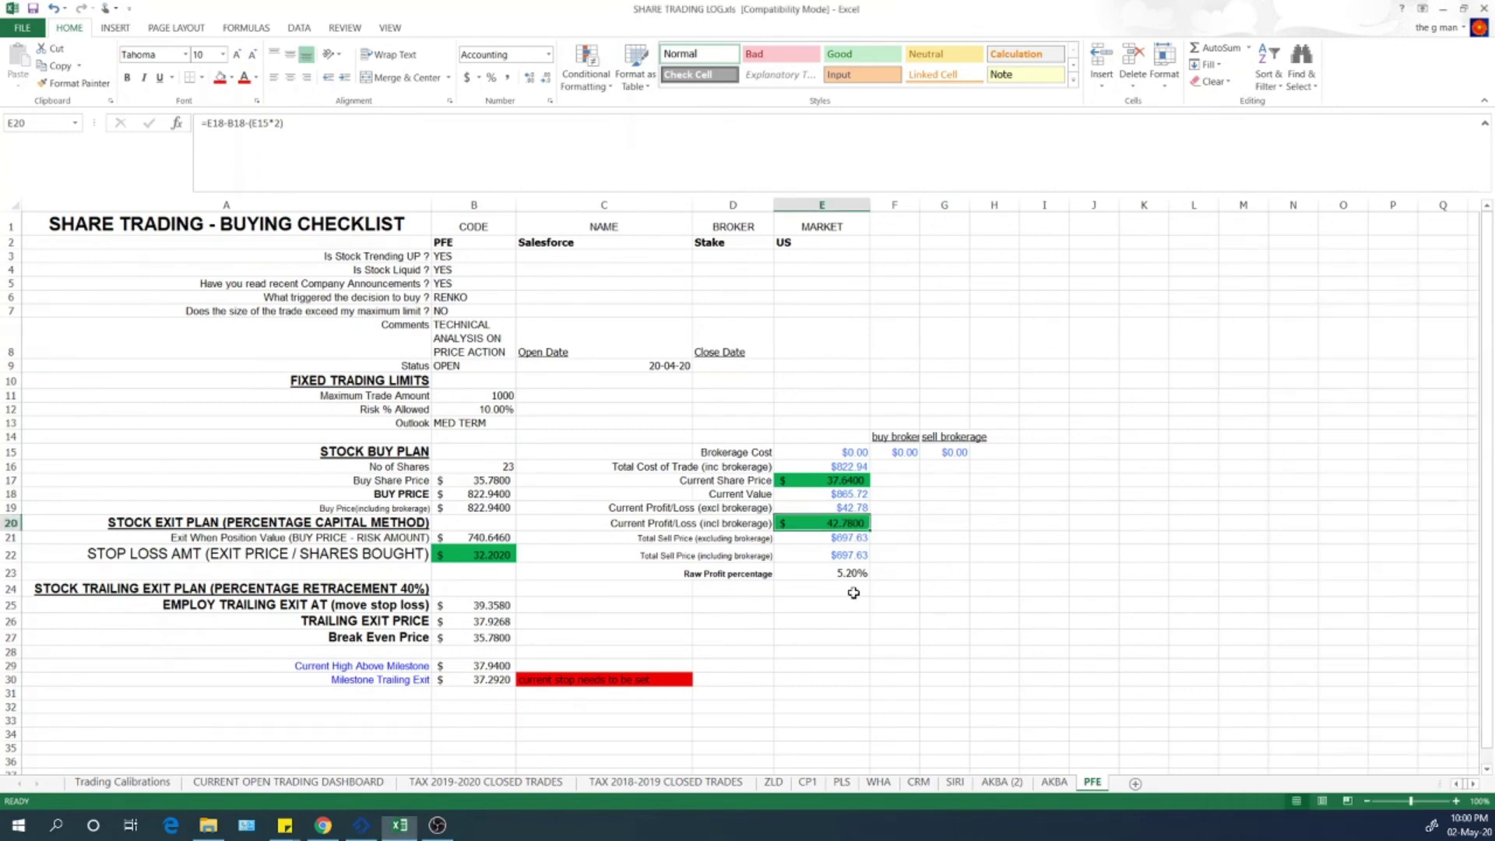
# - Review the stock trailing exit plan rows from the section heading down to Current High Above Milestone
pyautogui.click(769, 589)
pyautogui.press('Left')
pyautogui.press('Left')
pyautogui.press('Left')
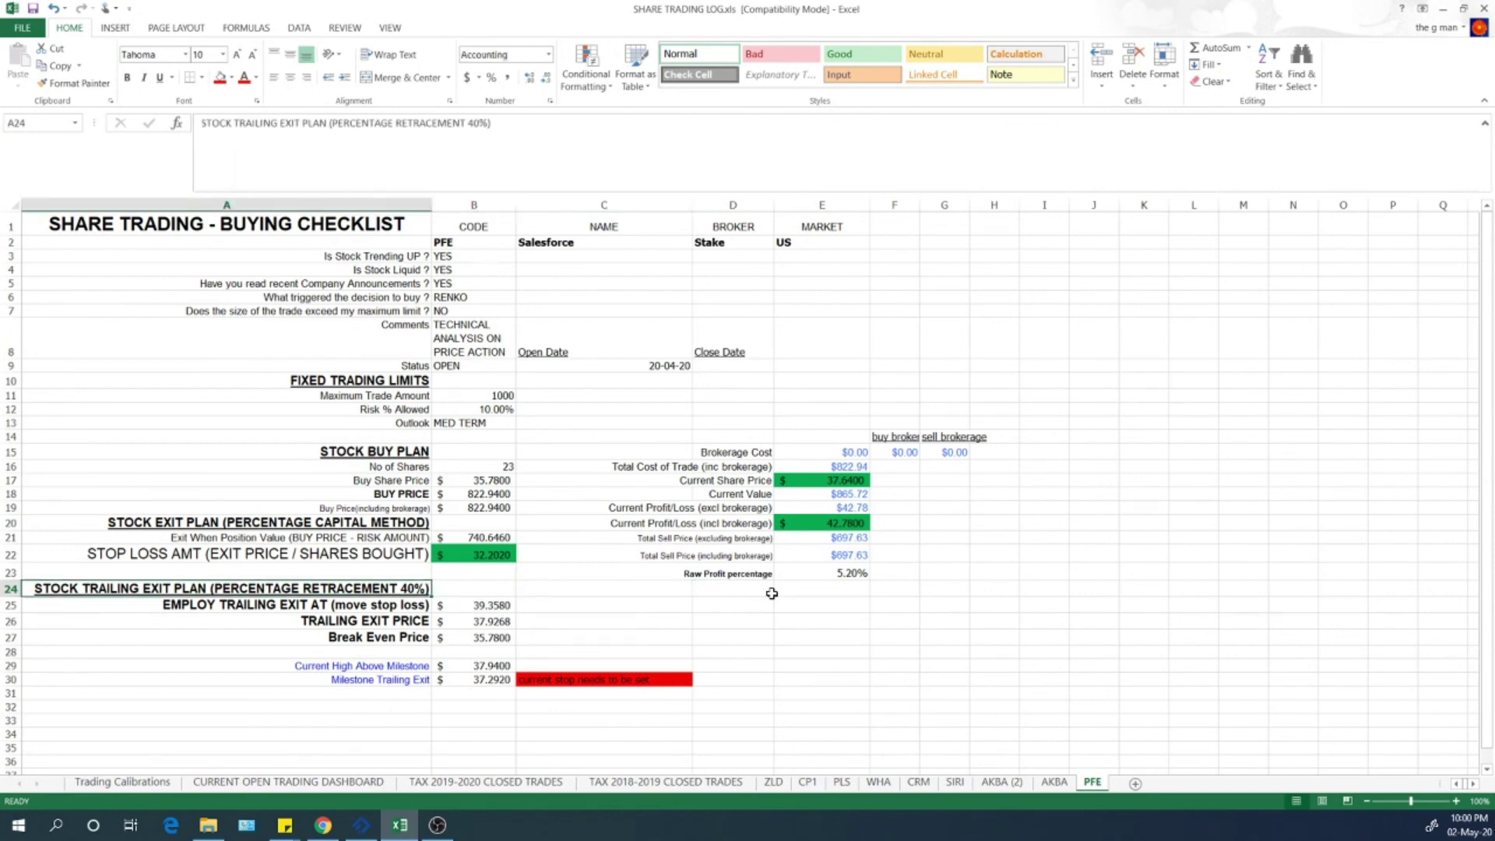
pyautogui.press('Down')
pyautogui.press('Down')
pyautogui.press('Down')
pyautogui.press('Down')
pyautogui.press('Down')
pyautogui.press('Down')
pyautogui.press('Down')
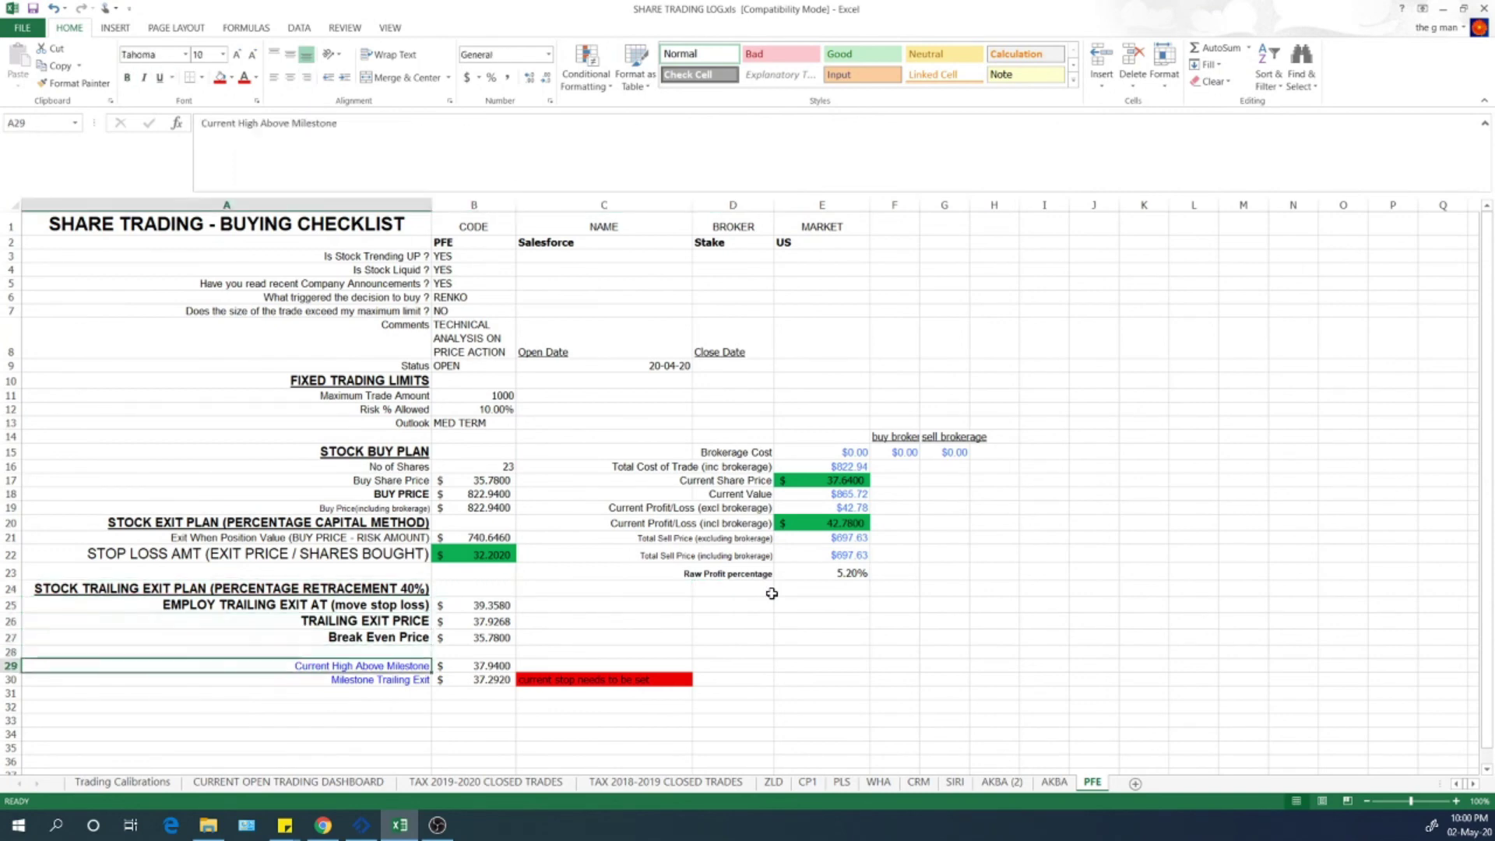
pyautogui.press('Up')
pyautogui.press('Up')
pyautogui.press('Up')
pyautogui.press('Up')
pyautogui.press('Up')
pyautogui.press('Up')
pyautogui.press('Up')
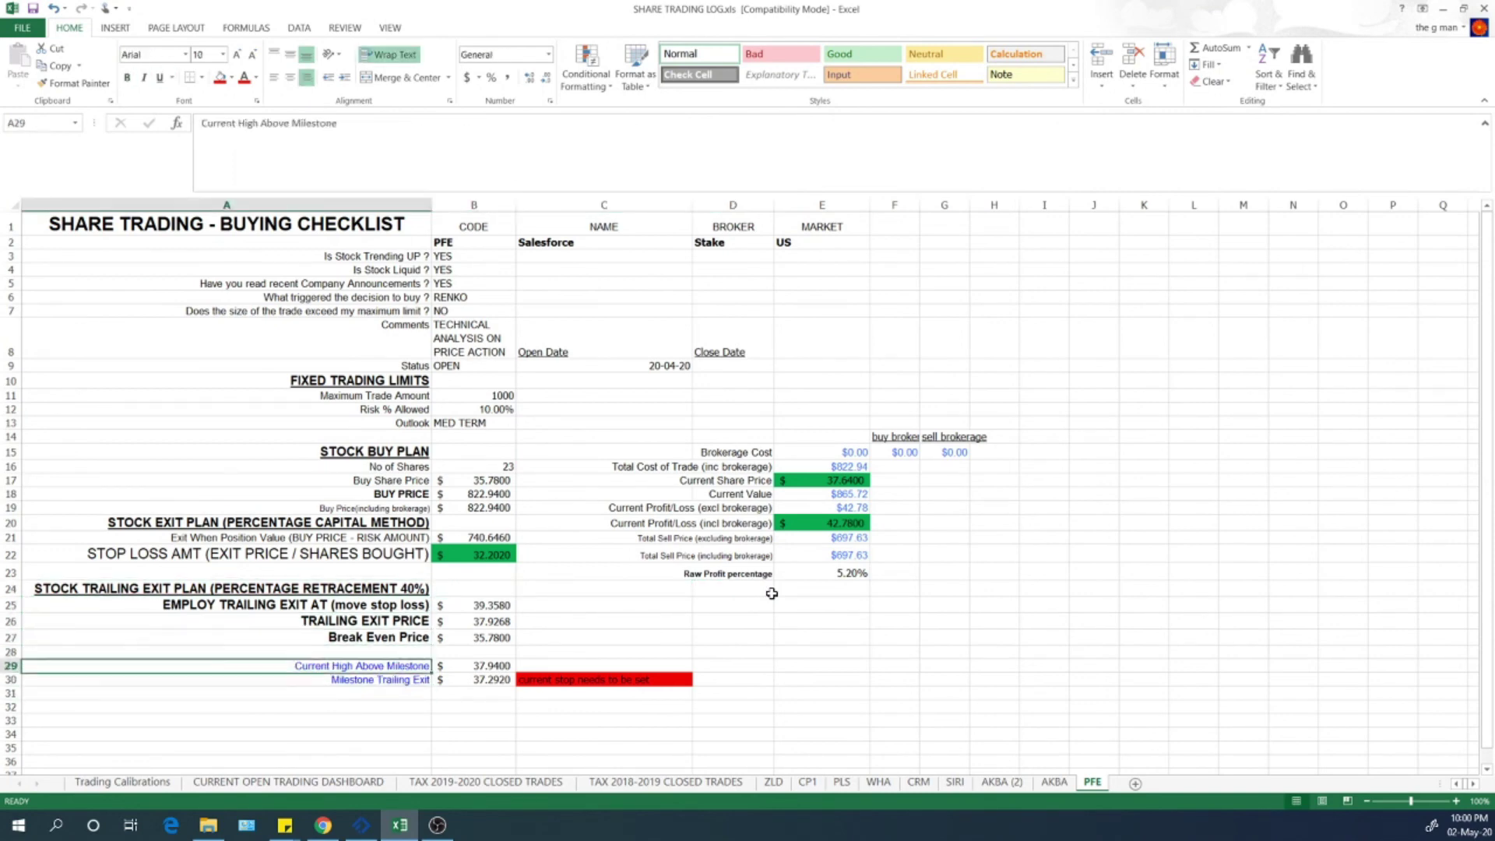
pyautogui.press('Up')
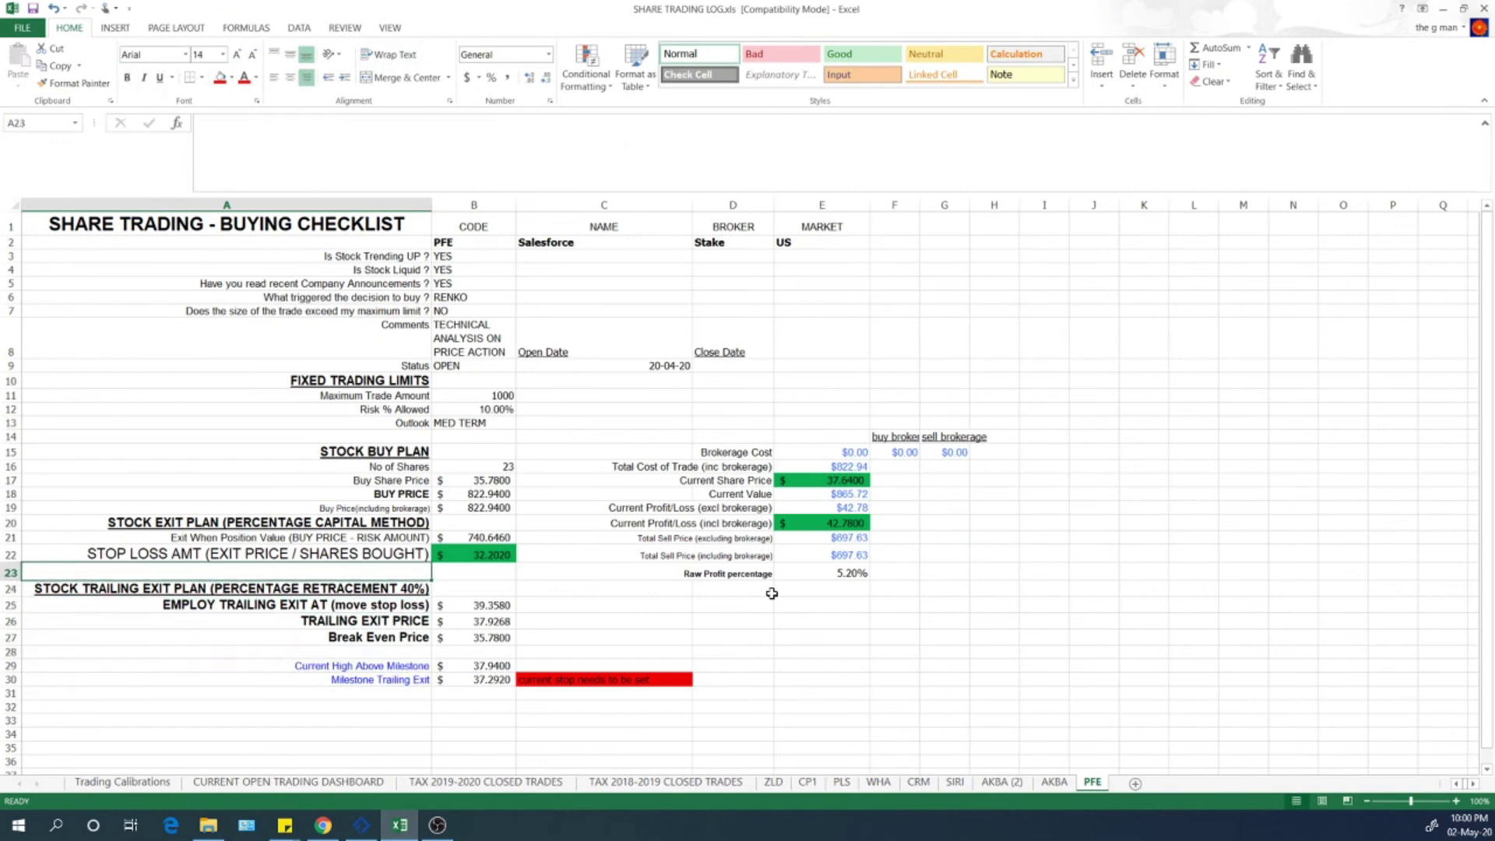
# - Examine the raw profit percentage label and formula, then switch to the TradingView PFE chart
pyautogui.press('Right')
pyautogui.press('Right')
pyautogui.press('Right')
pyautogui.press('Right')
pyautogui.press('Left')
pyautogui.press('Left')
pyautogui.press('Left')
pyautogui.press('Left')
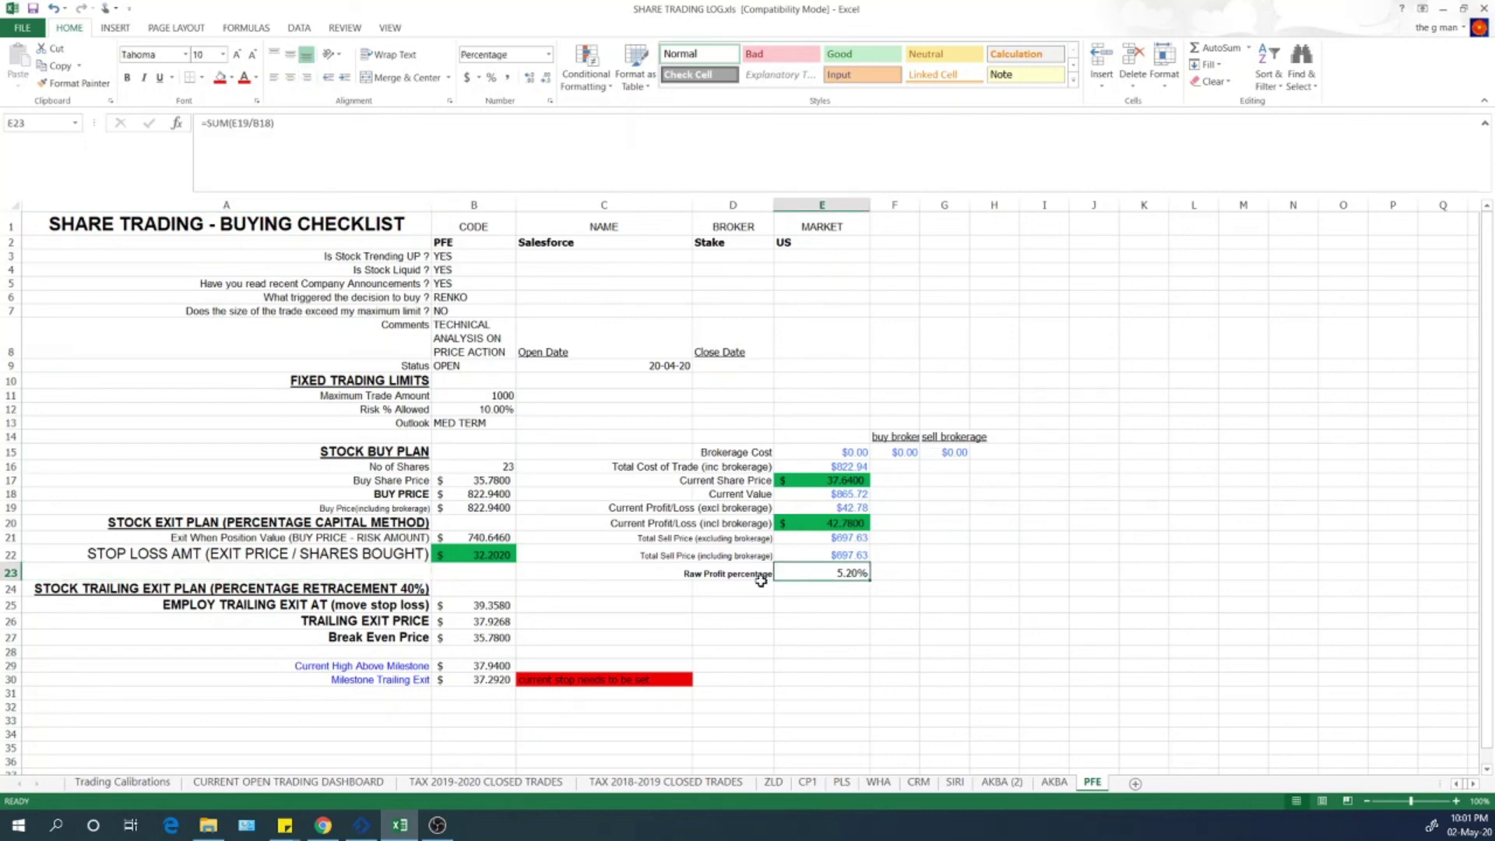
pyautogui.click(736, 585)
pyautogui.click(750, 570)
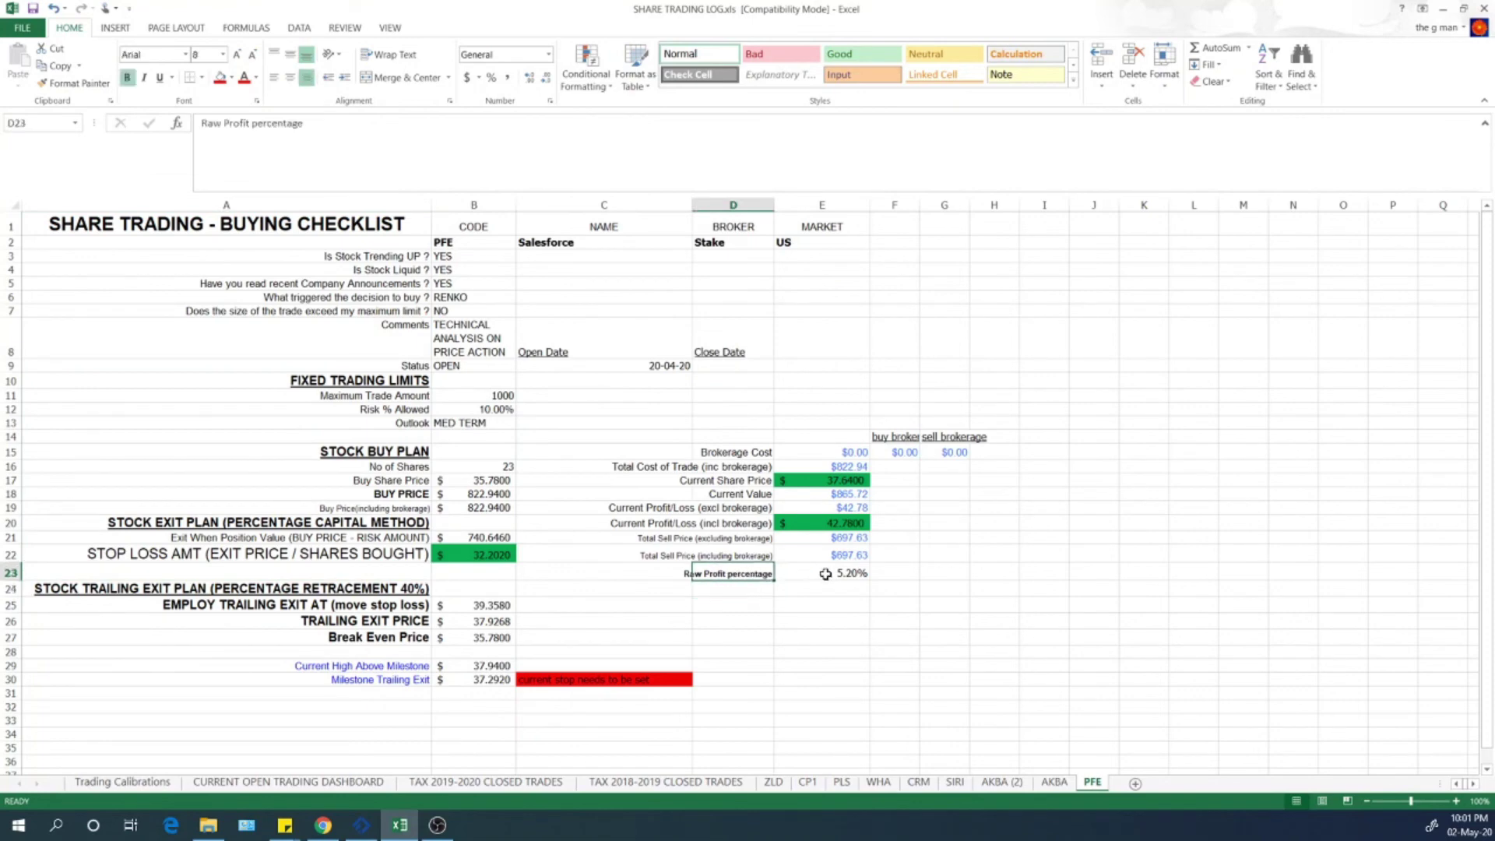
pyautogui.click(829, 574)
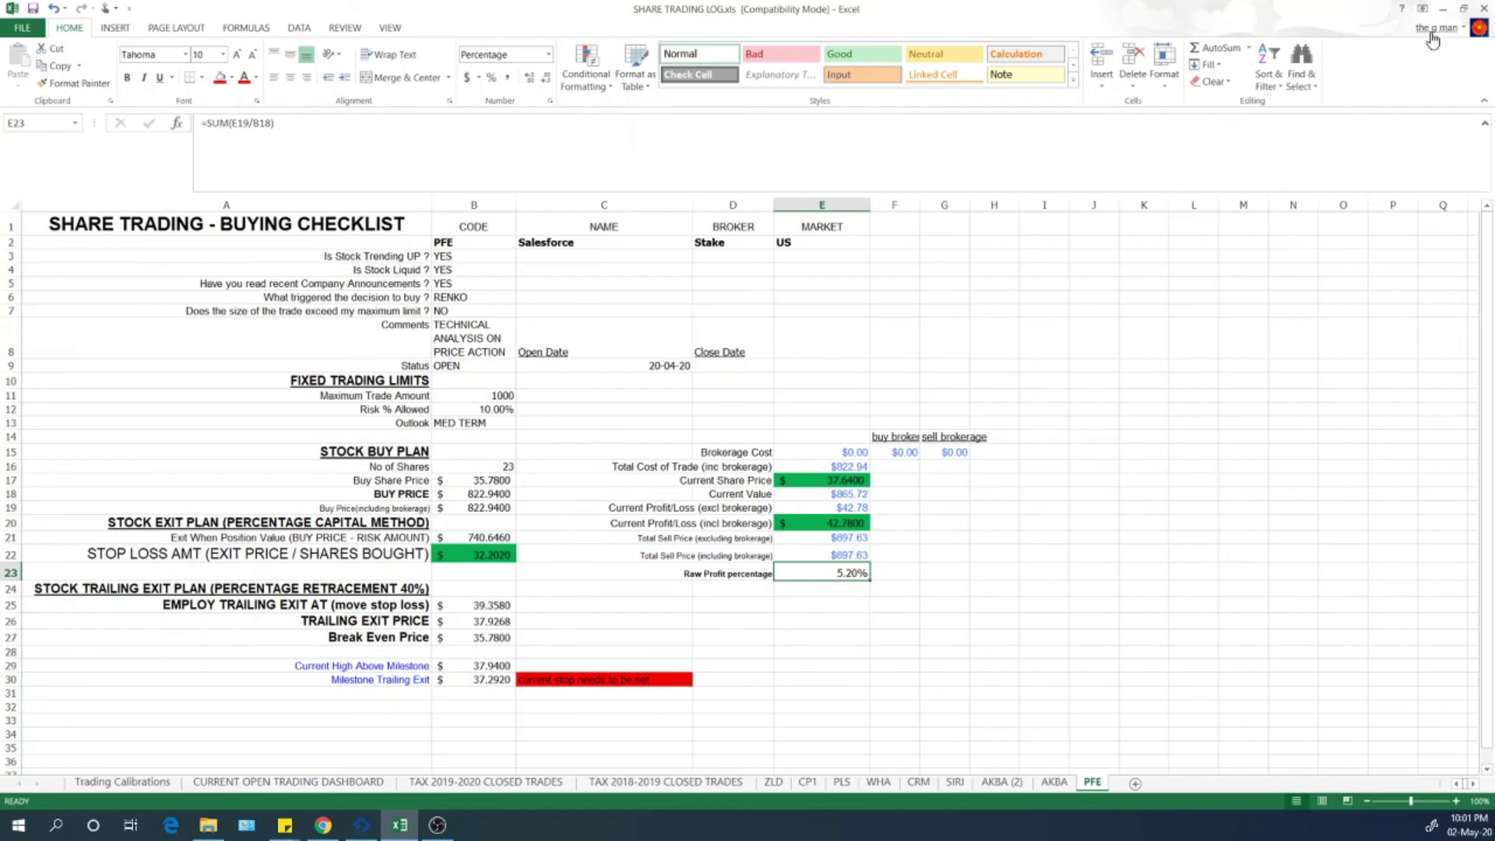
pyautogui.click(1442, 9)
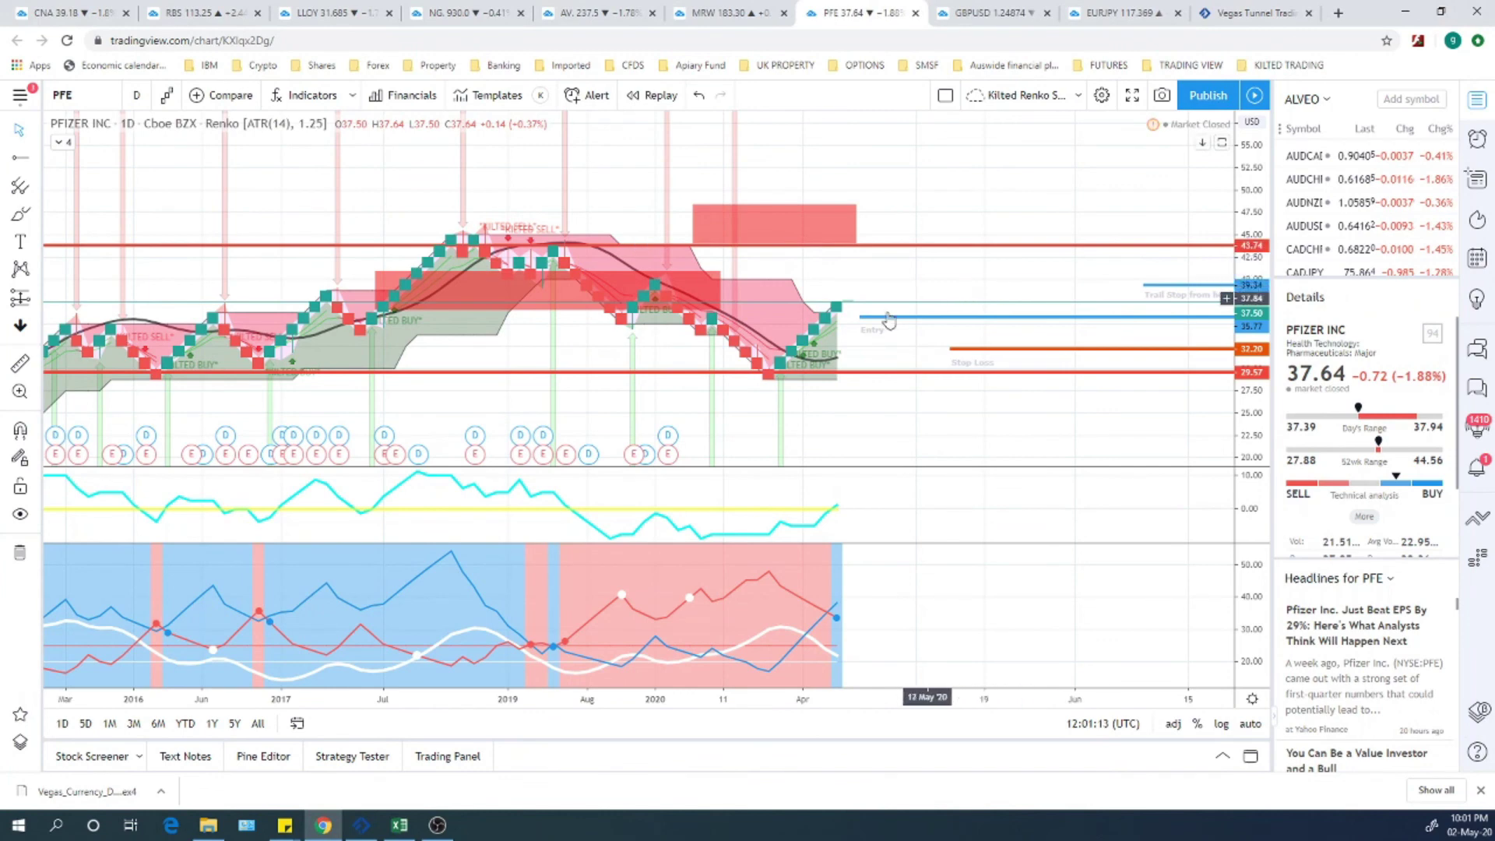